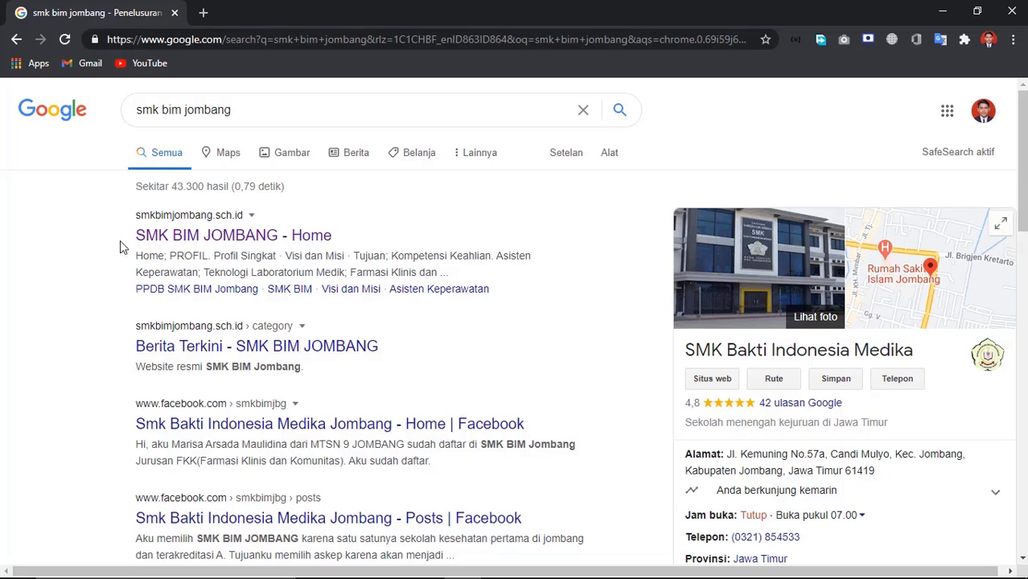
Step: Open the SMK BIM Jombang school website from the search results and go to its E-Learning portal
left_click(167, 236)
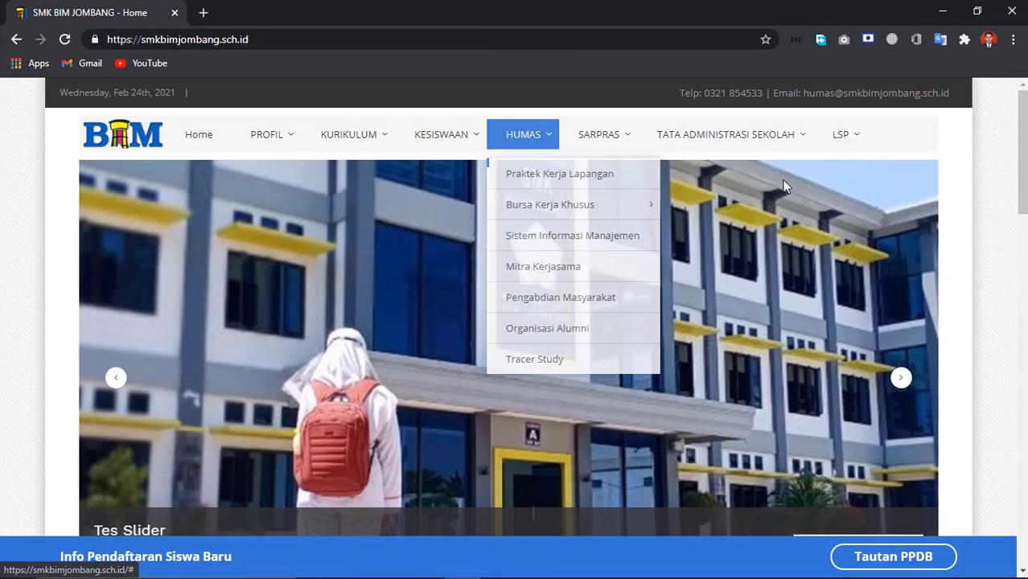
scroll(958, 175, "down", 10)
scroll(957, 175, "down", 2)
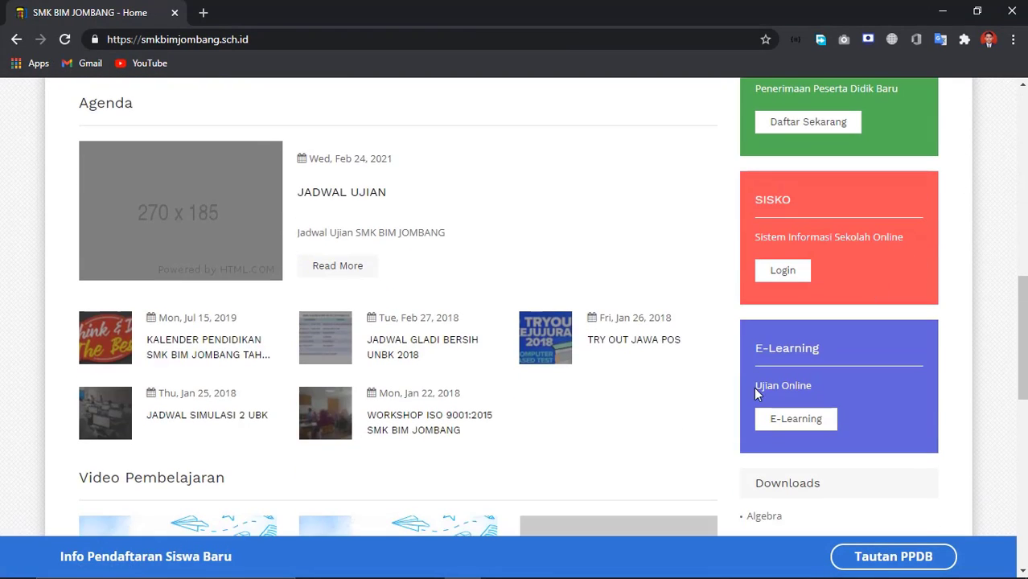
left_click(789, 431)
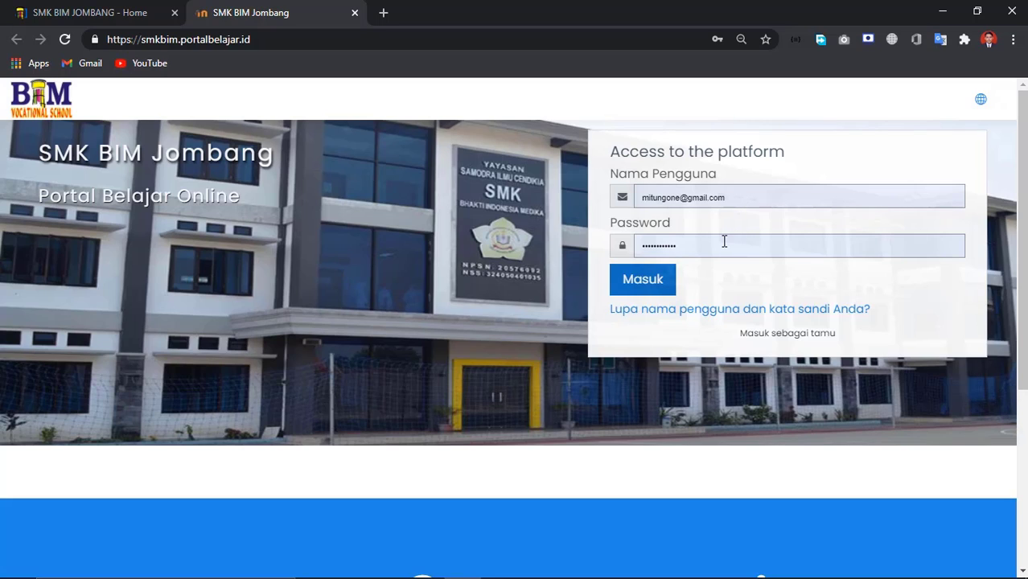
Step: Sign in with the saved credentials and open the Simulasi dan Komunikasi Digital course in edit mode
left_click(636, 293)
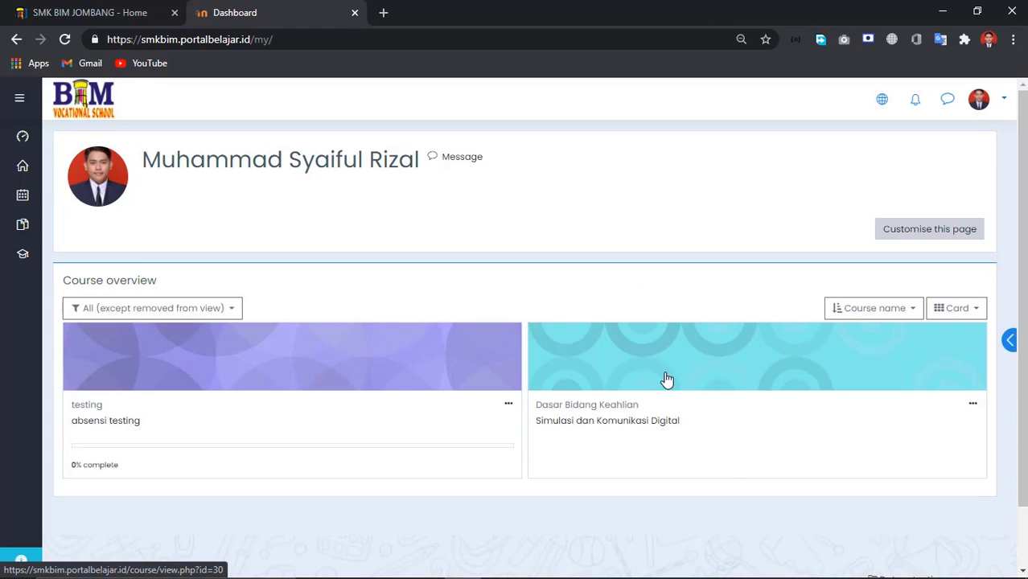
left_click(643, 421)
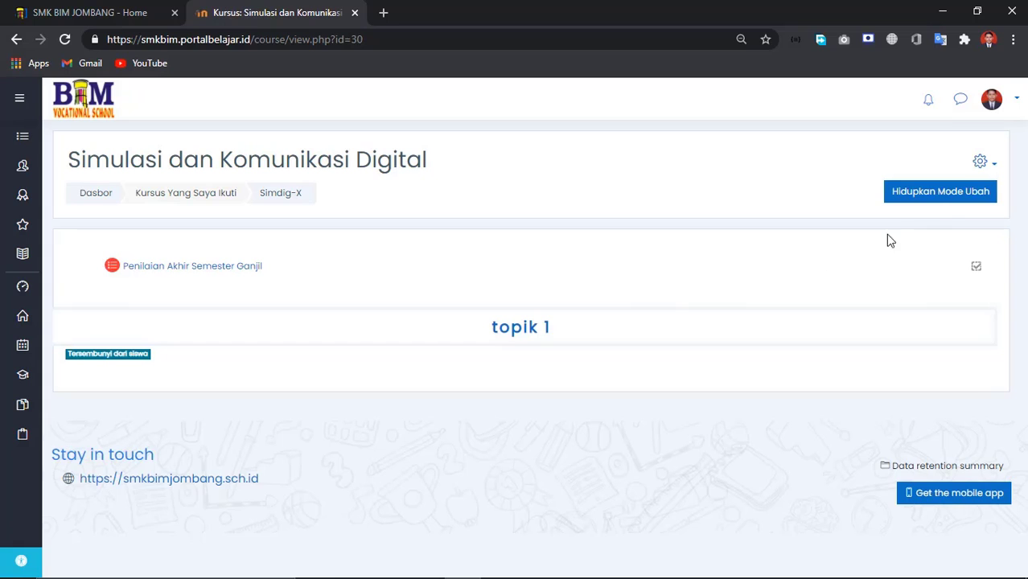
left_click(942, 201)
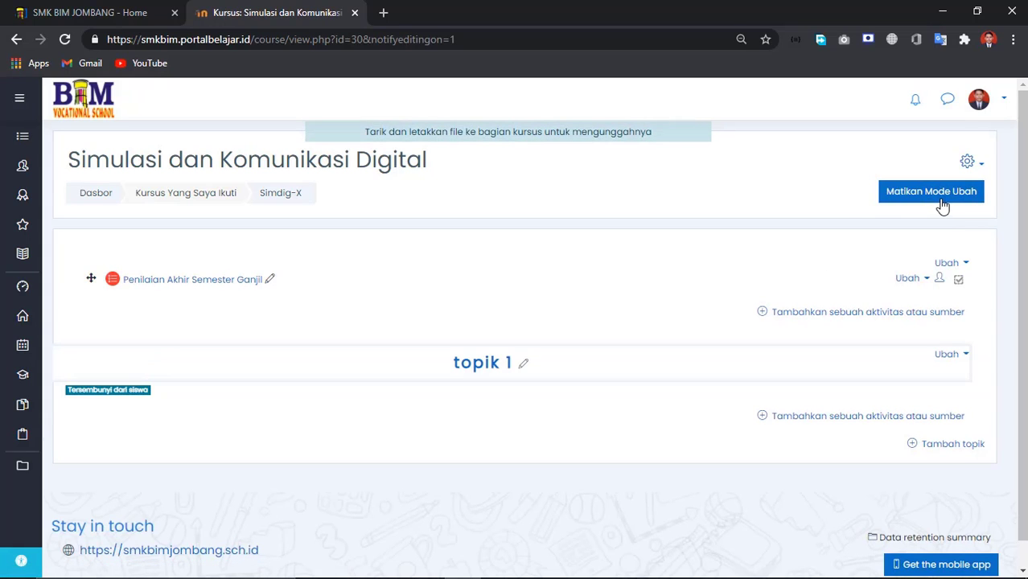
Step: Add a new Kuis activity to the course's first section and name it "Penilaian Tengah Semester Genap"
left_click(828, 314)
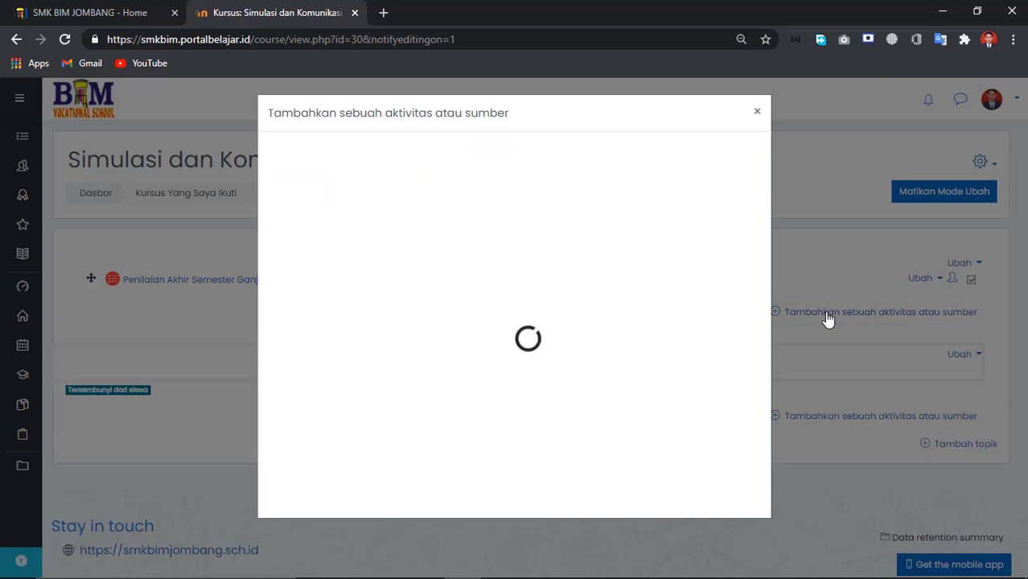
left_click(380, 372)
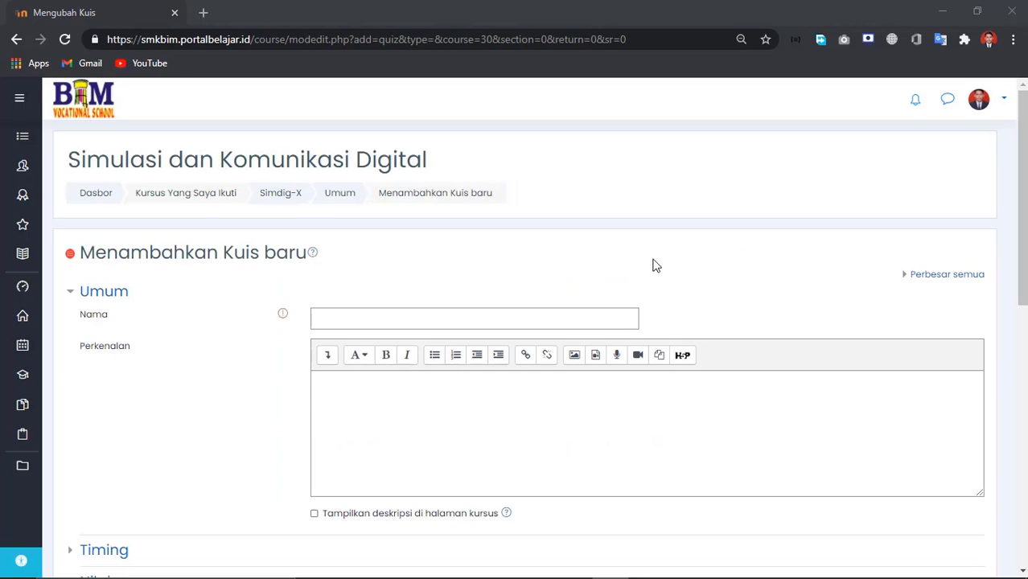
left_click(412, 313)
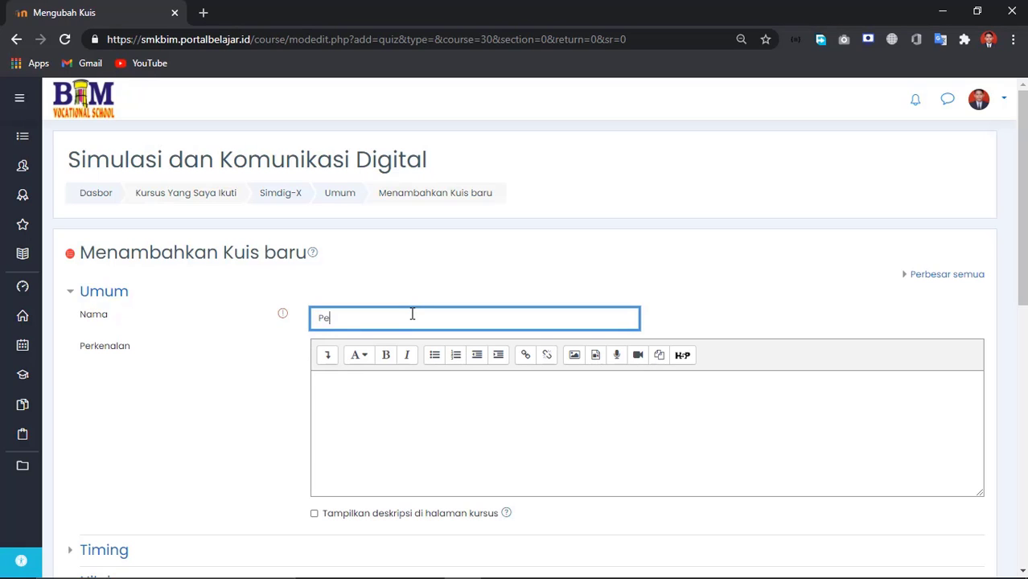
type("Penilaian Tengah Semester Genap")
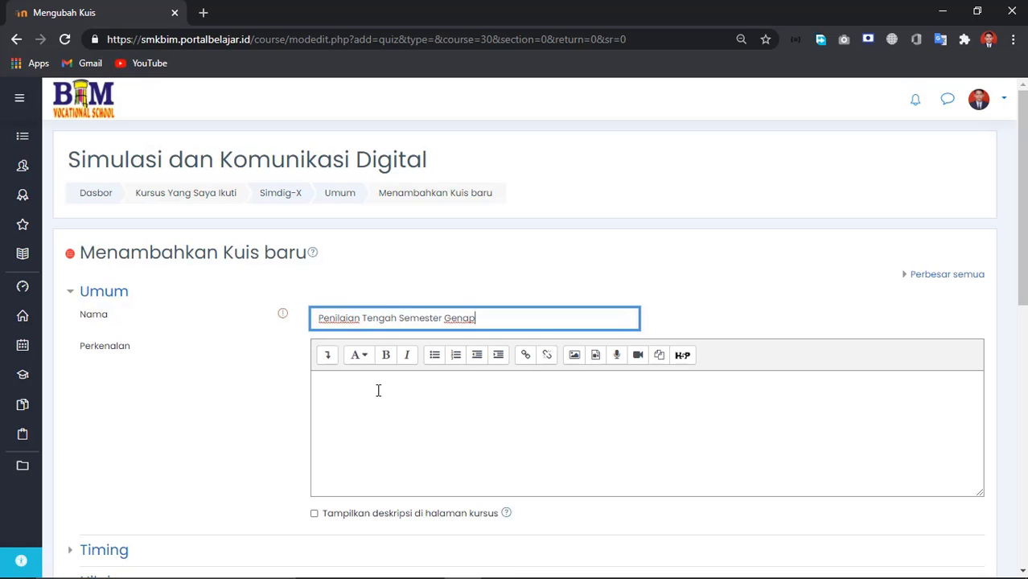
left_click(378, 390)
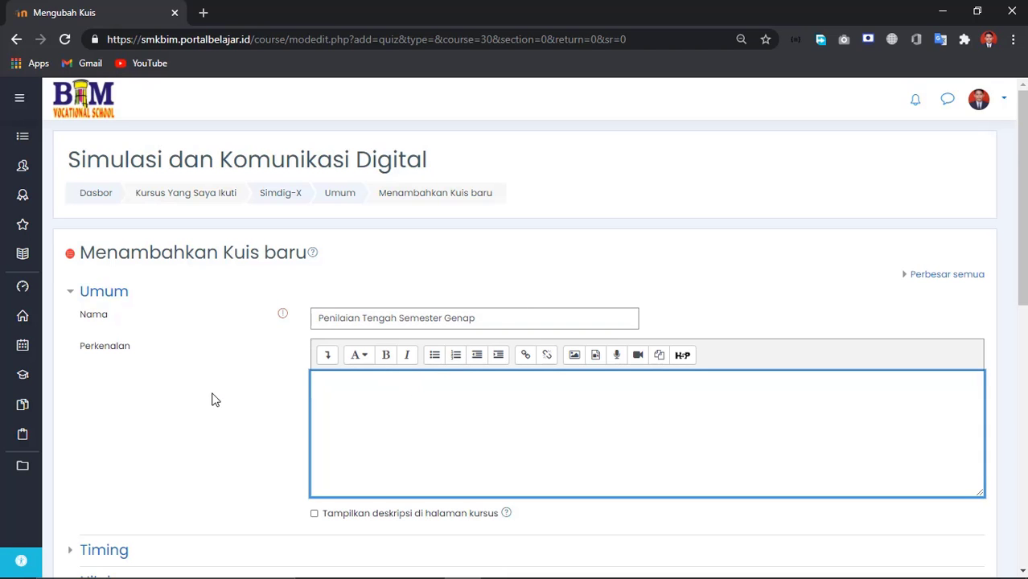
Step: Enable the quiz's start date, end date and time limit in the Timing settings
scroll(193, 406, "down", 2)
left_click(74, 399)
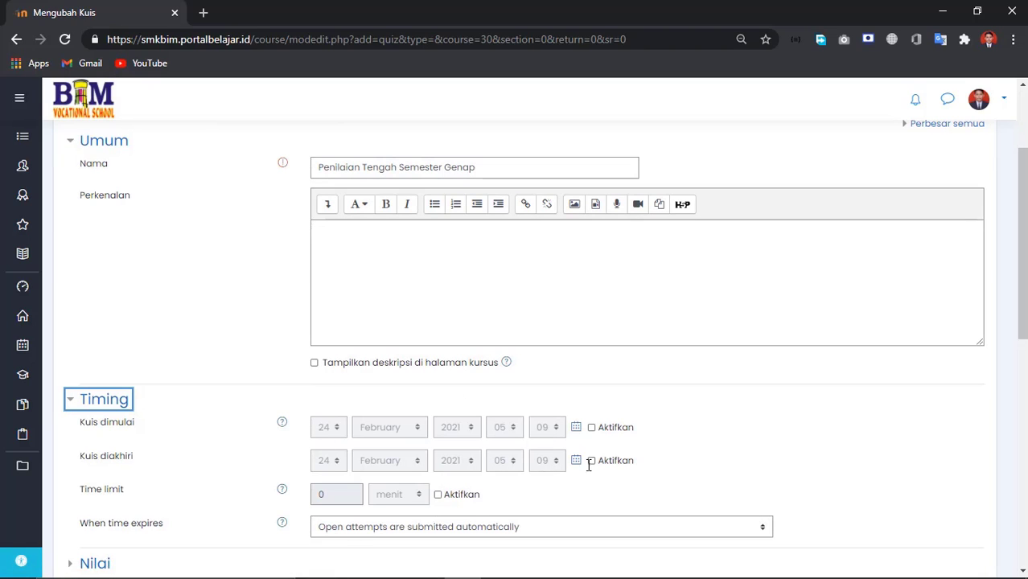
left_click(592, 427)
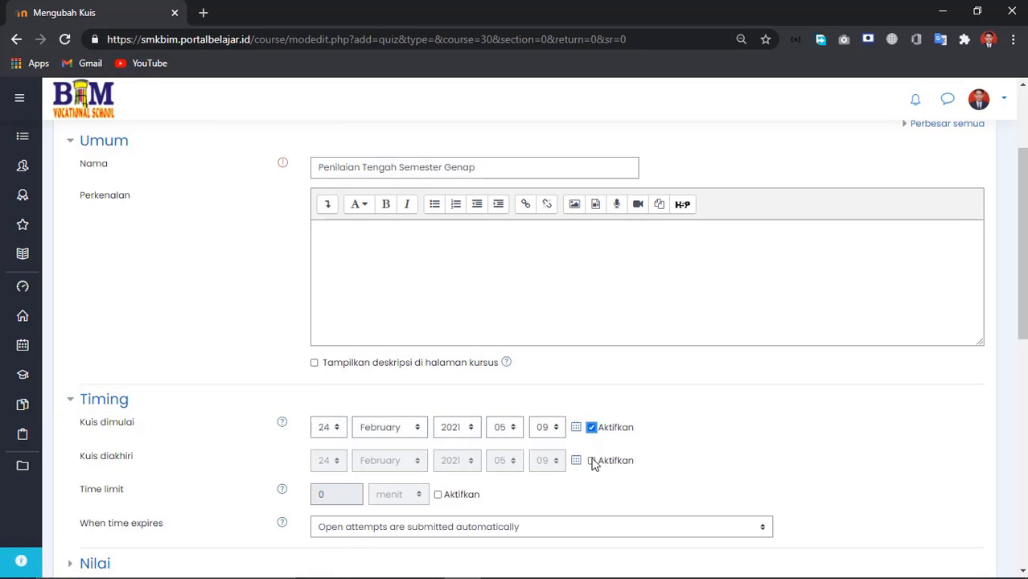
left_click(592, 461)
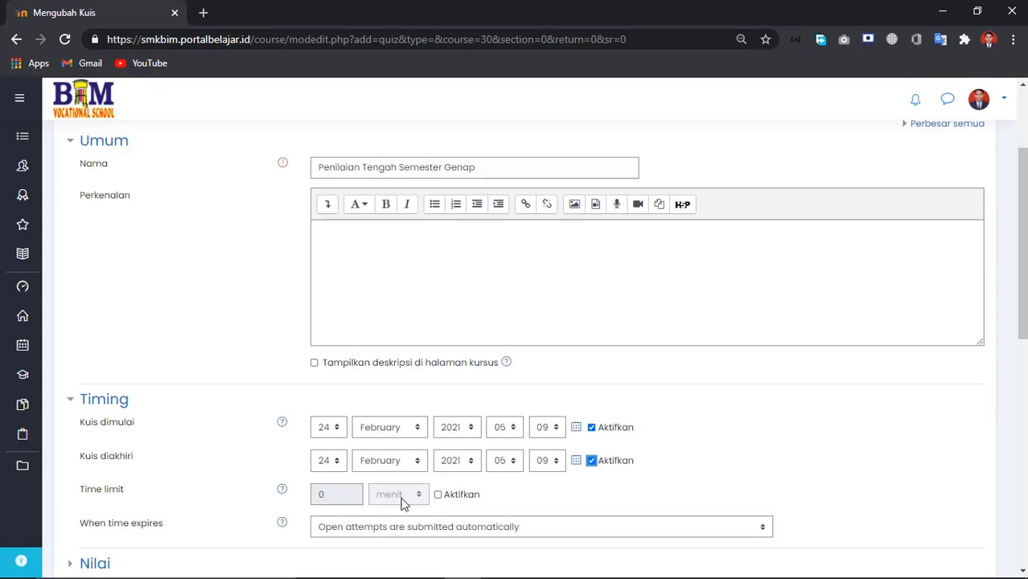
left_click(437, 496)
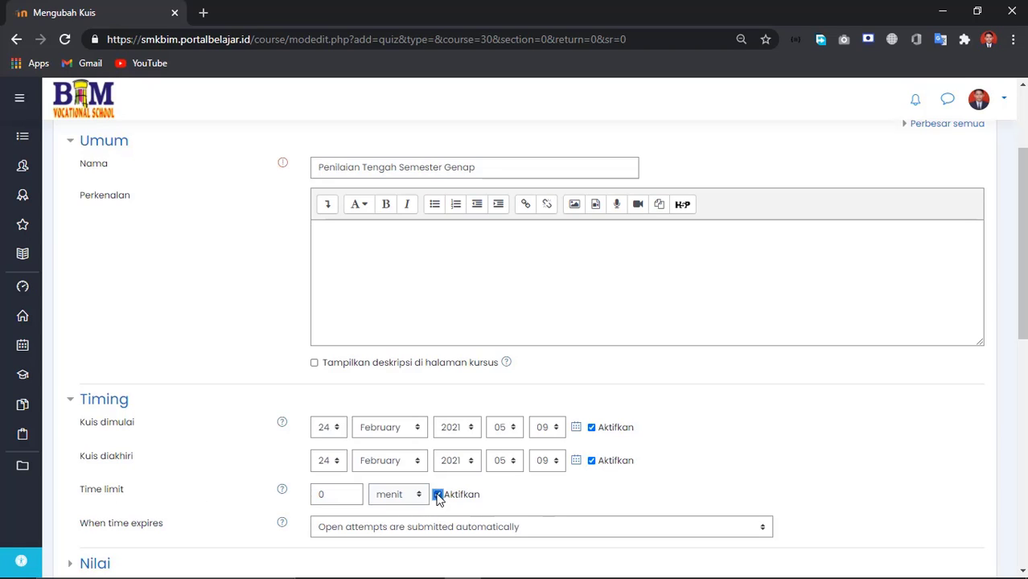
Step: Set the day of both the quiz start and the quiz end to 25
left_click(338, 428)
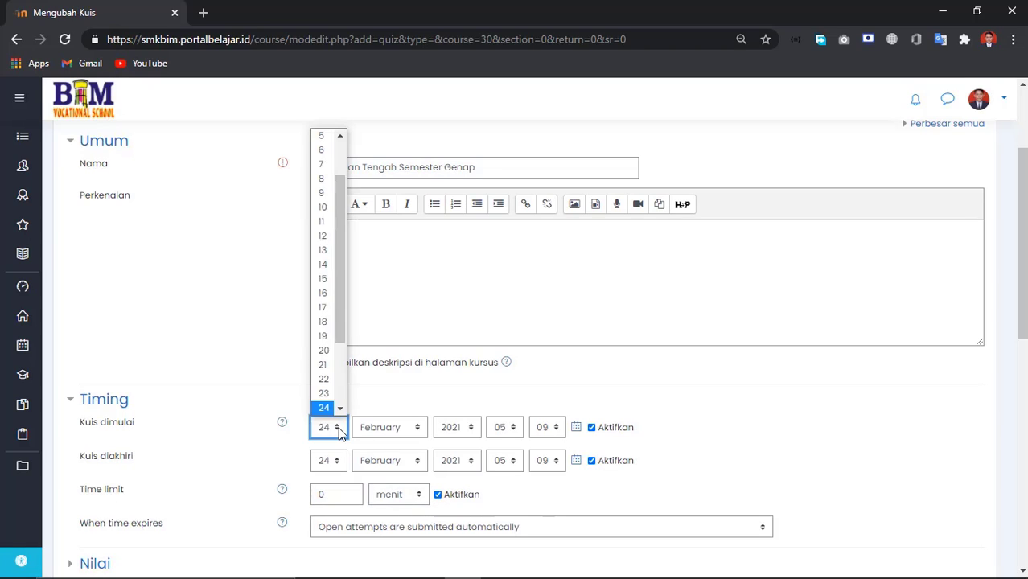
scroll(338, 362, "down", 1)
left_click(324, 363)
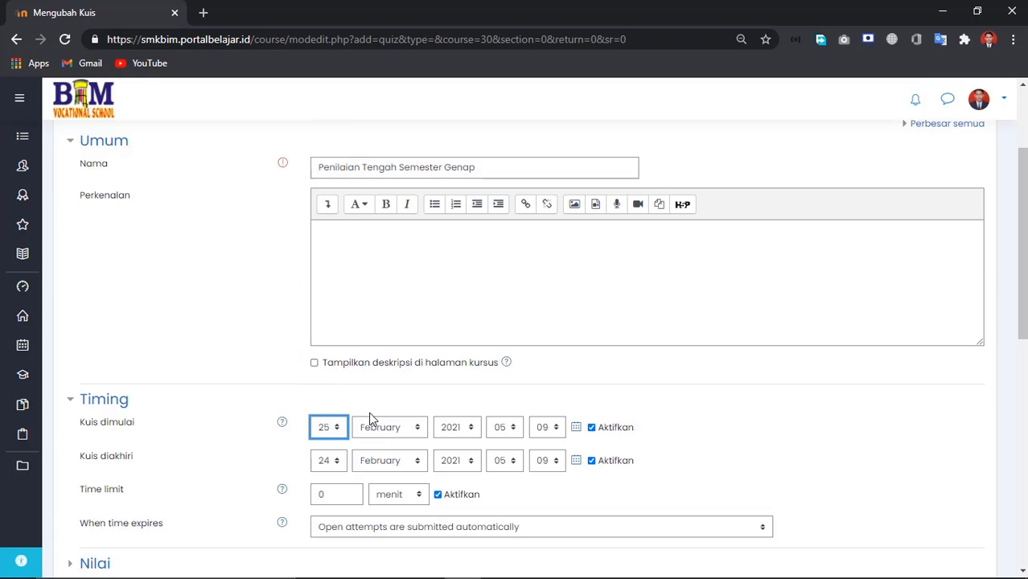
left_click(338, 460)
scroll(342, 370, "down", 1)
scroll(342, 371, "down", 1)
left_click(325, 388)
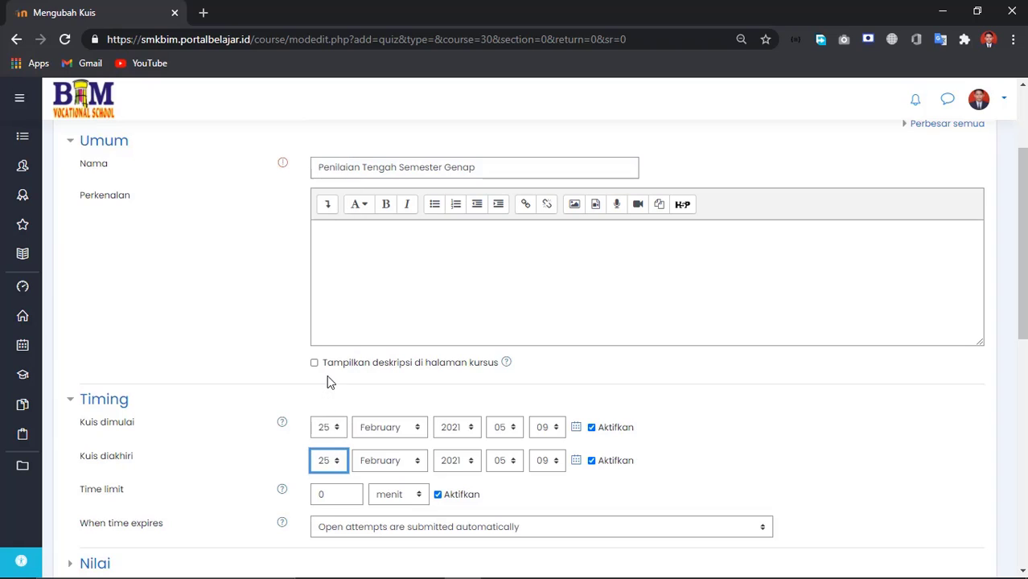
Step: Set the quiz start time to 08:00 and its end time to 09:30
left_click(513, 427)
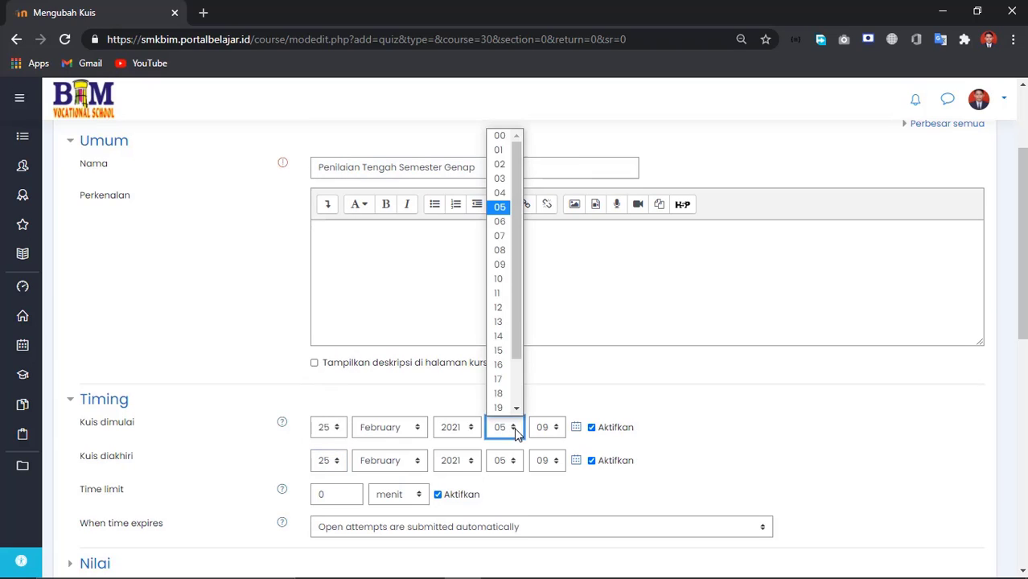
left_click(500, 250)
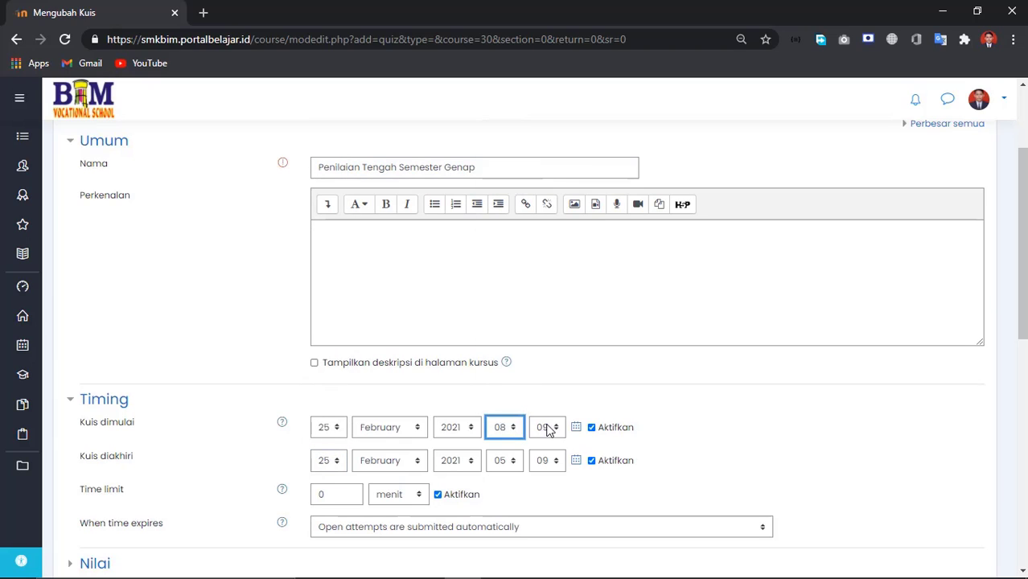
left_click(549, 427)
left_click(543, 136)
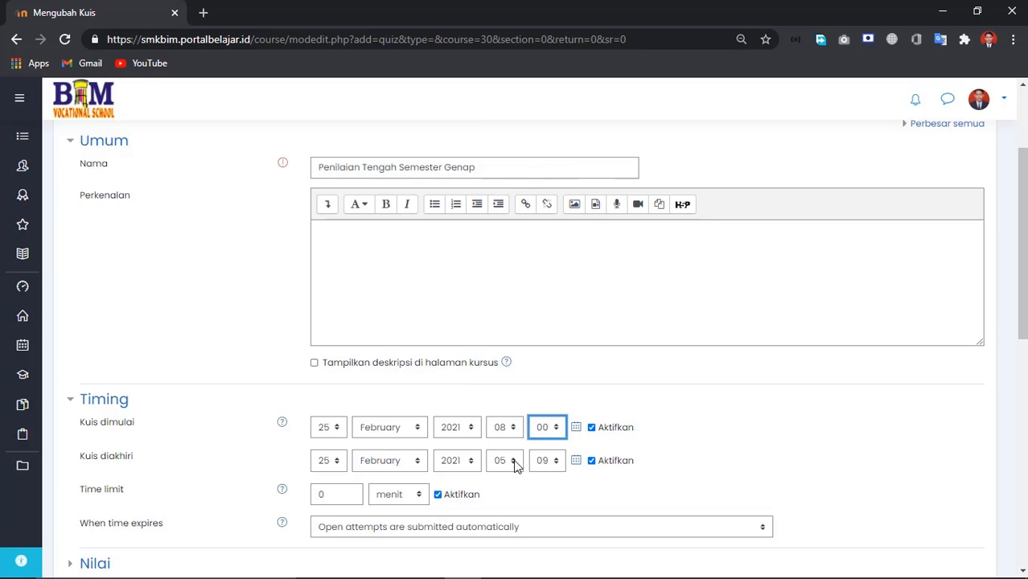
left_click(512, 460)
left_click(500, 297)
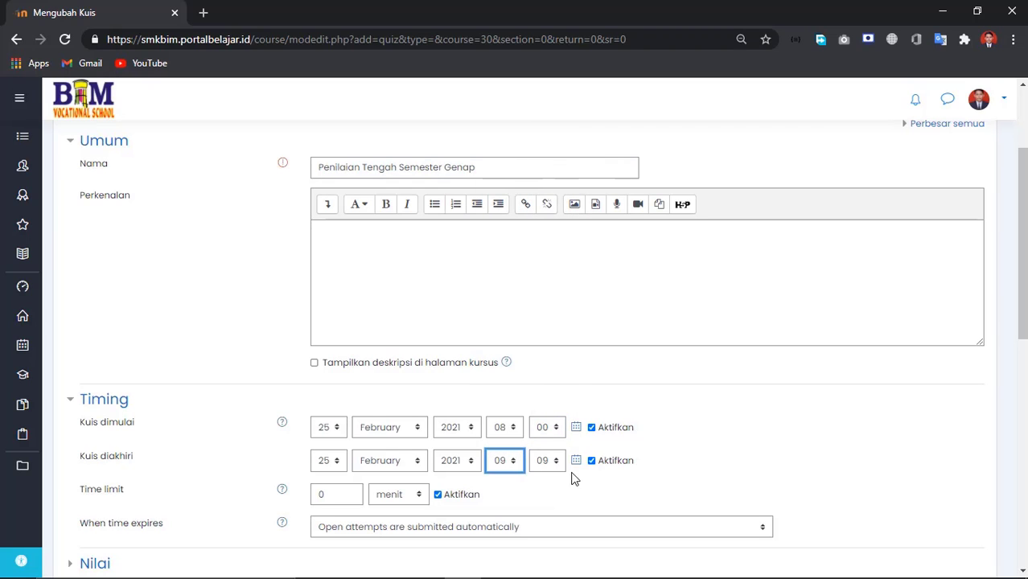
left_click(547, 460)
left_click_drag(561, 257, 558, 330)
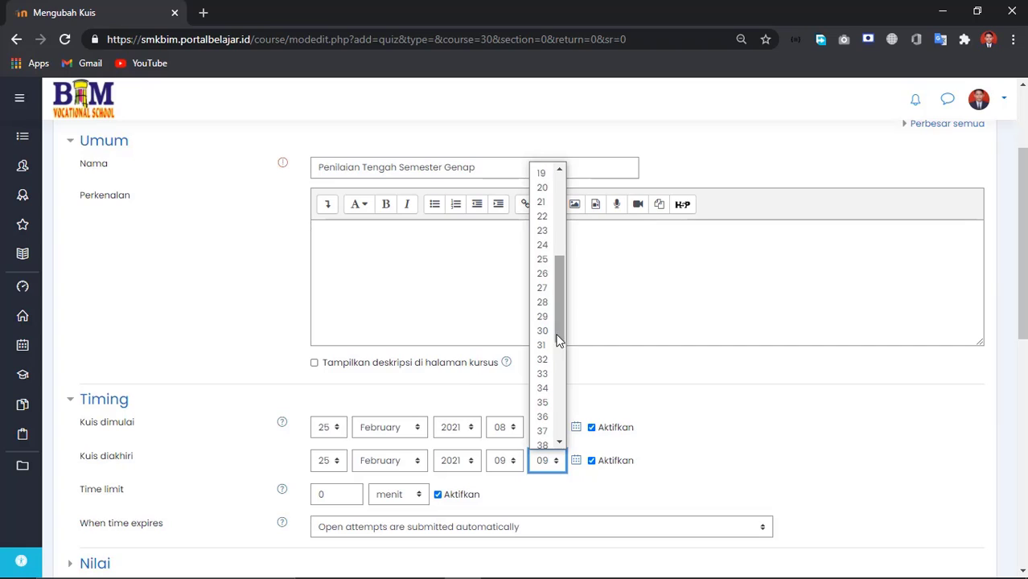
left_click(541, 340)
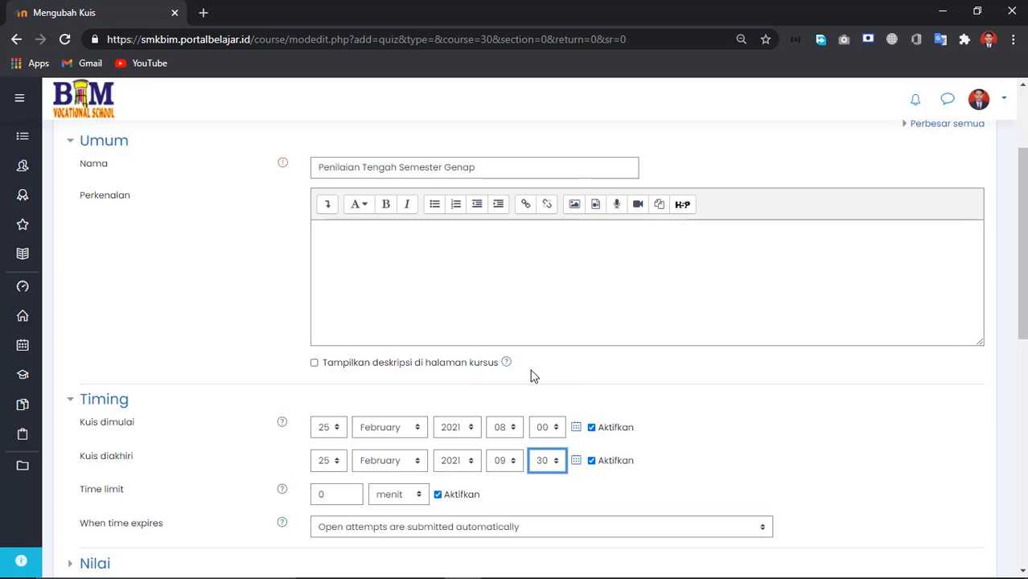
Step: Set the quiz time limit to 90 minutes (menit)
left_click(319, 494)
type("9")
left_click(533, 486)
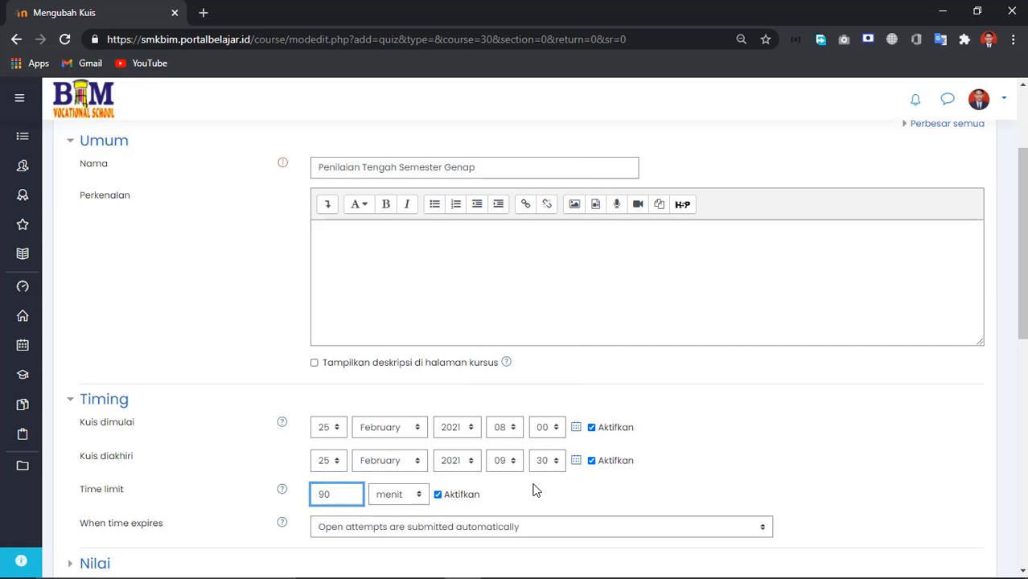
Step: Set the passing grade (Nilai untuk lulus) to 60 in the quiz's Nilai settings
scroll(181, 434, "down", 1)
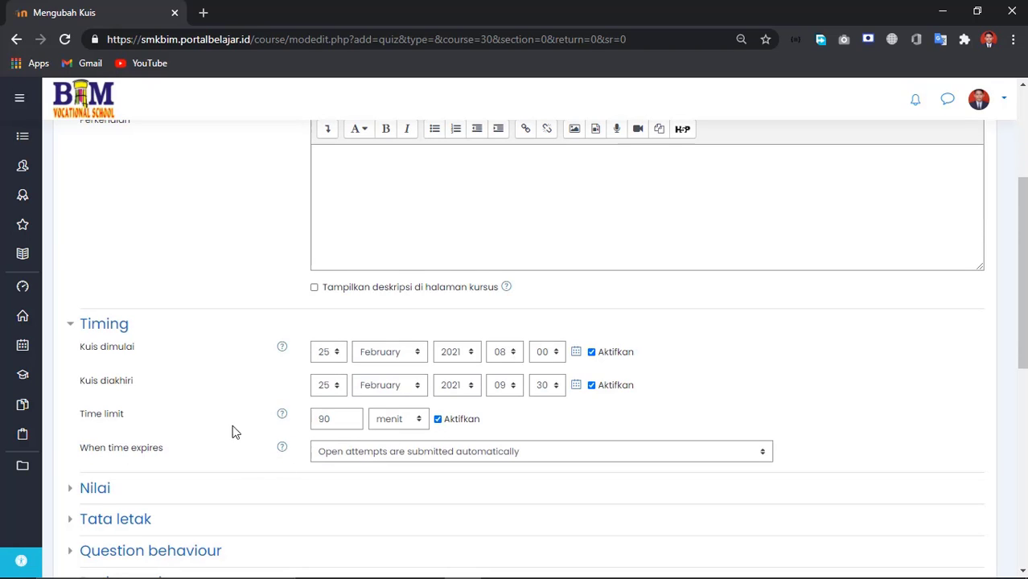
left_click(73, 494)
scroll(273, 437, "down", 2)
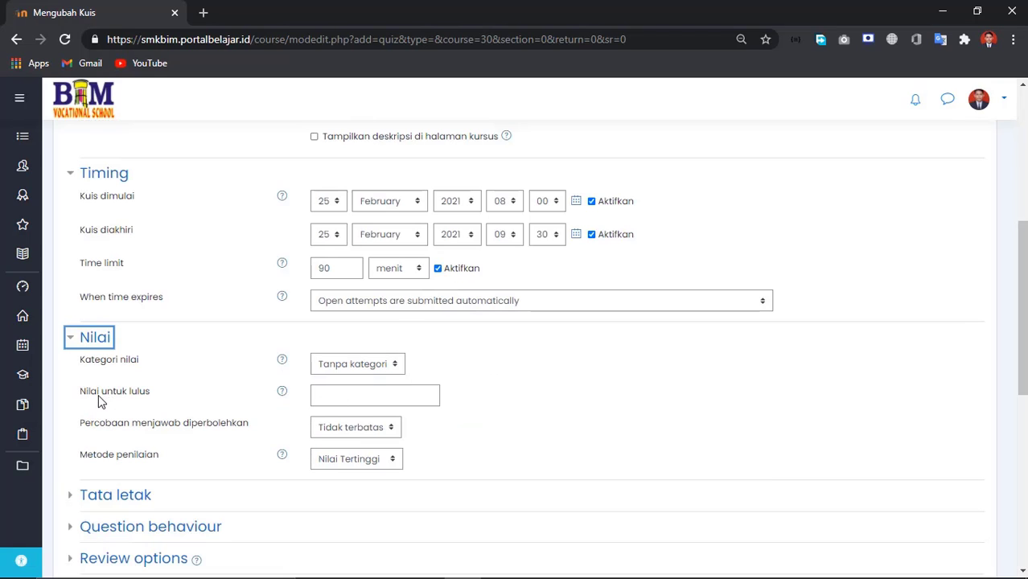
left_click(382, 394)
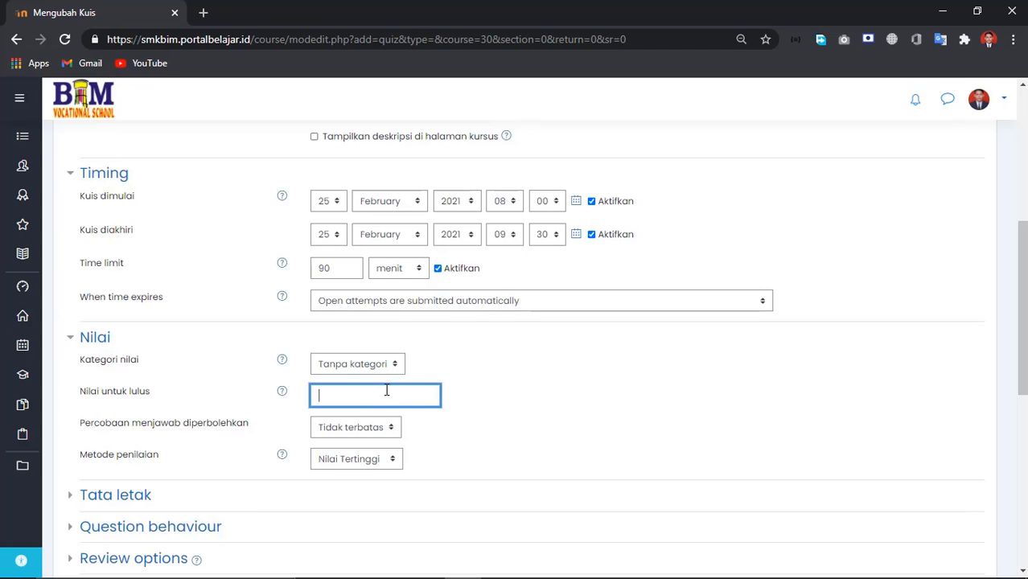
type("60")
left_click(440, 436)
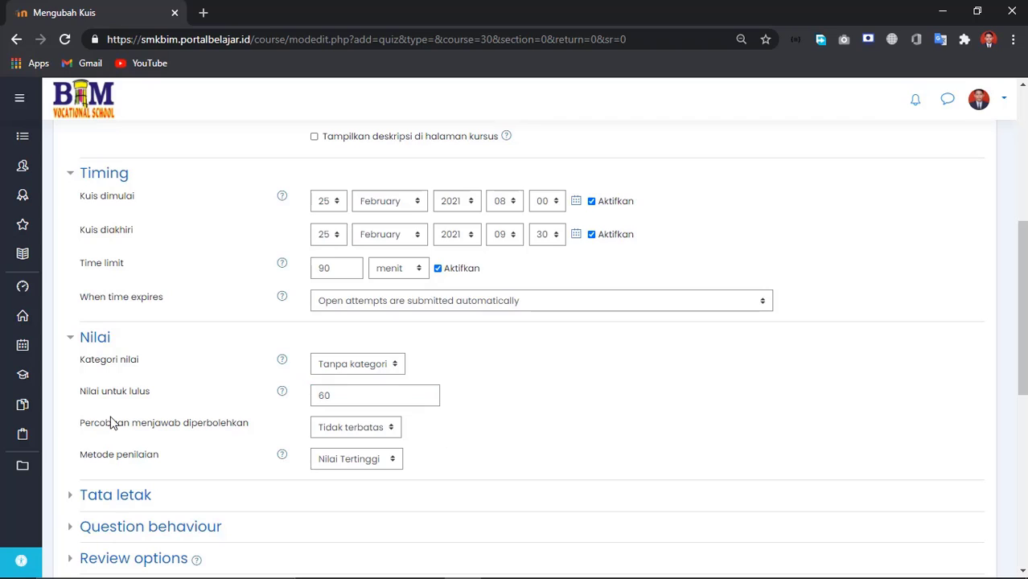
Step: Try limiting the quiz's allowed attempts (Percobaan menjawab diperbolehkan) to 1 and to 2
left_click(394, 426)
left_click(354, 279)
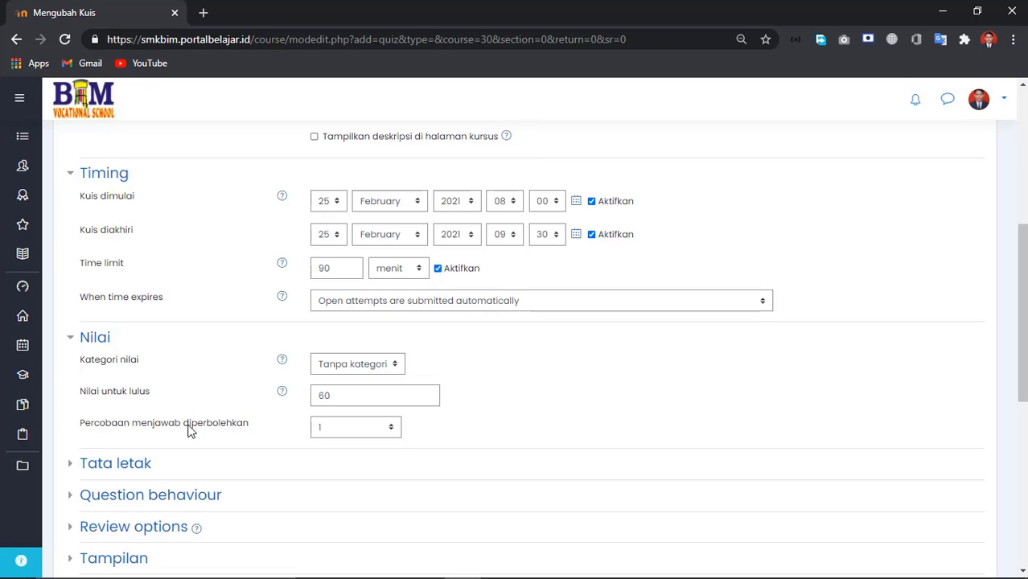
left_click(390, 432)
key("Down")
key("Return")
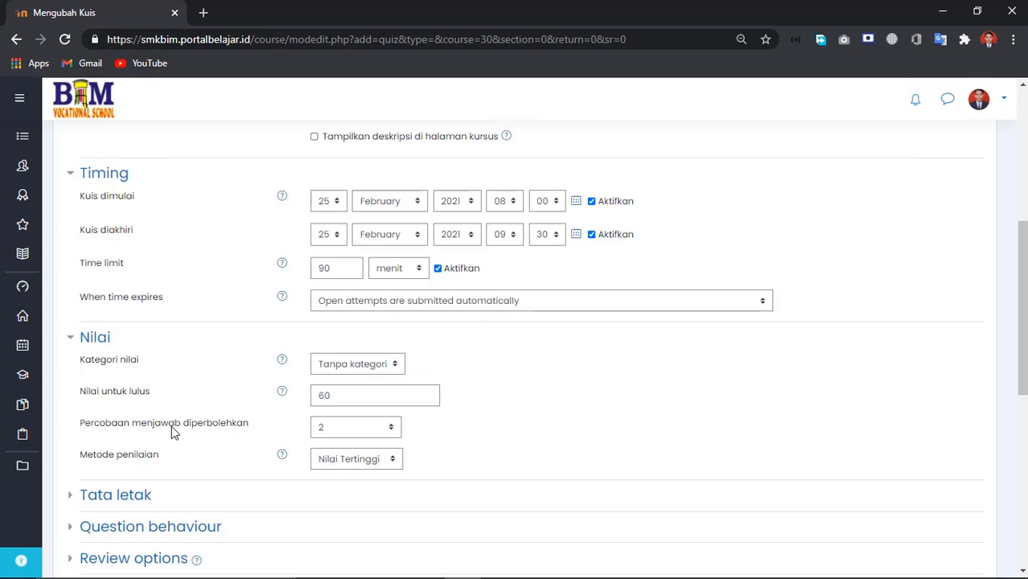
Step: Set the number of allowed attempts (Percobaan menjawab diperbolehkan) to 3
left_click(392, 427)
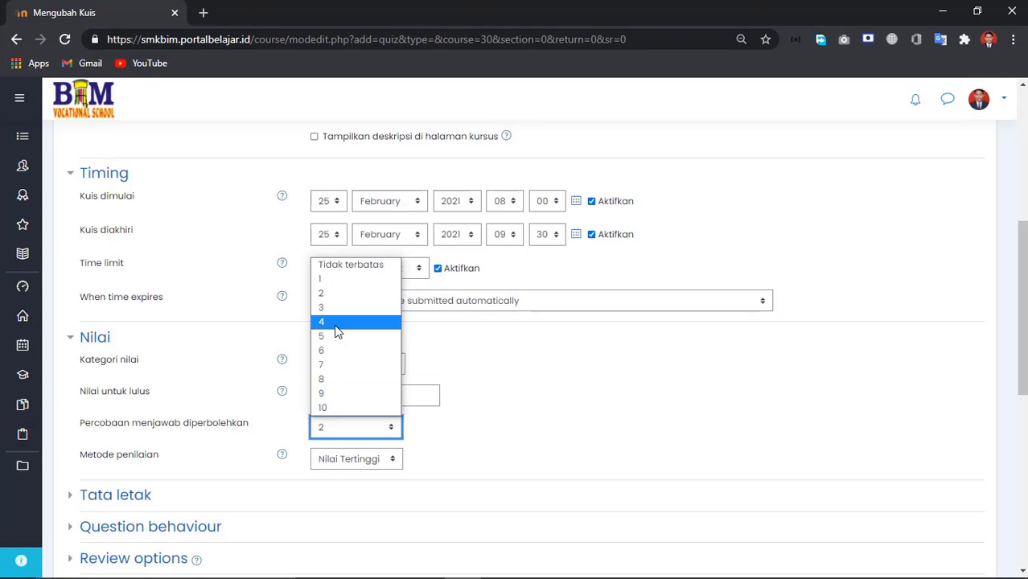
left_click(337, 307)
left_click(446, 457)
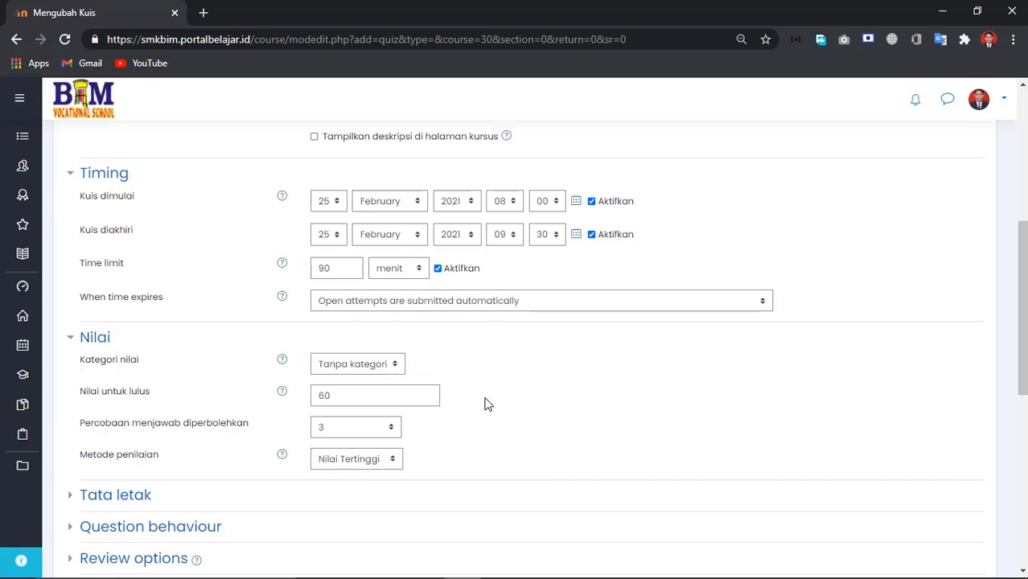
Step: Set the number of allowed attempts (Percobaan menjawab diperbolehkan) to 1
scroll(458, 306, "up", 4)
scroll(219, 189, "down", 4)
scroll(370, 354, "down", 1)
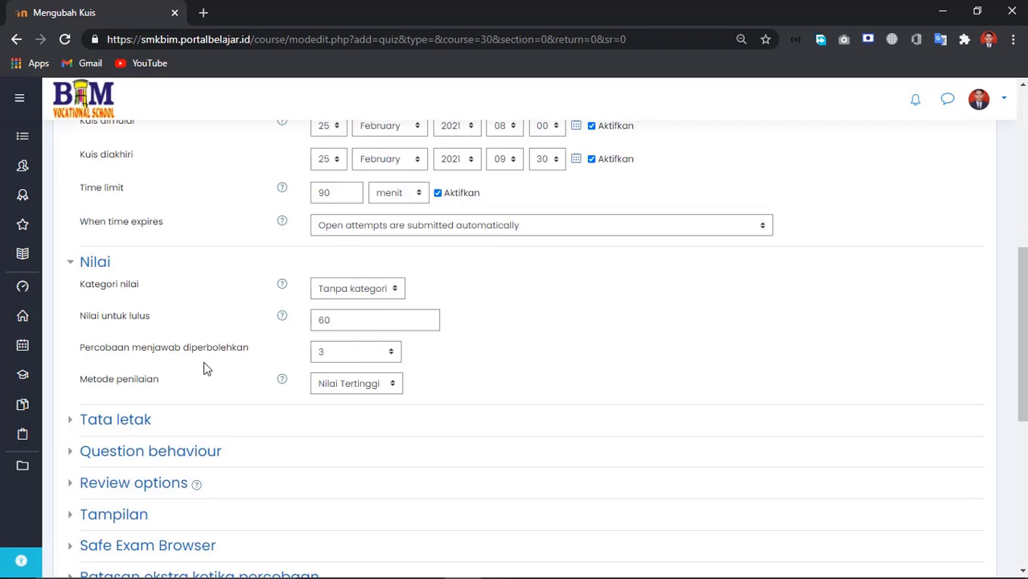
left_click(392, 352)
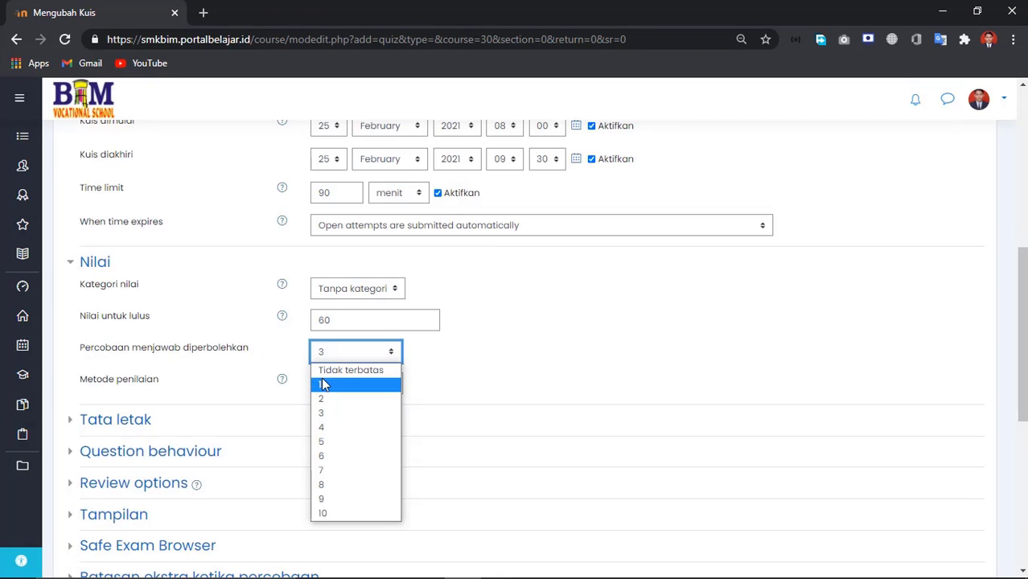
left_click(324, 386)
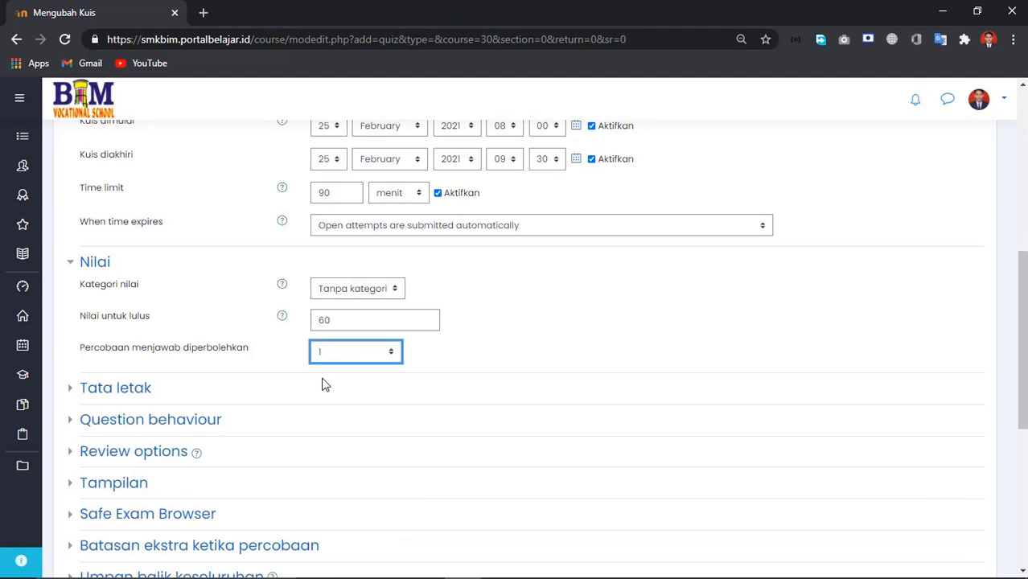
Step: Save and display the new quiz, and open it for question editing
scroll(455, 358, "down", 4)
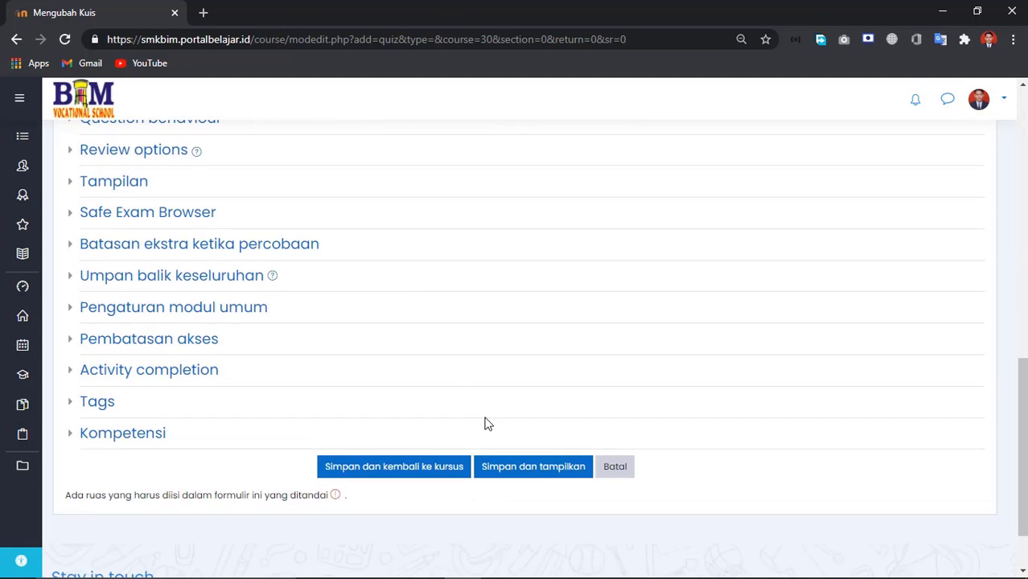
left_click(534, 474)
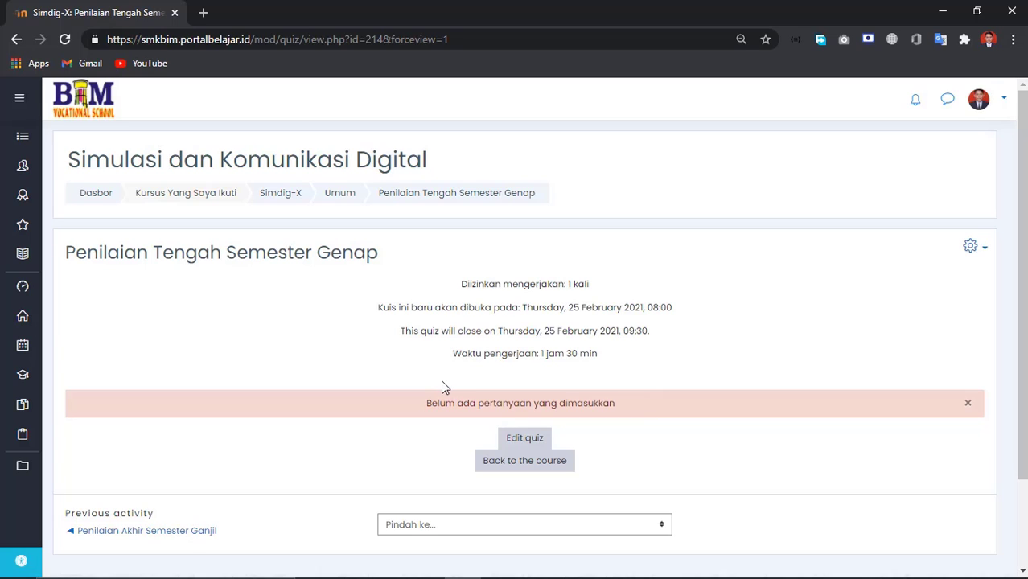
left_click(527, 440)
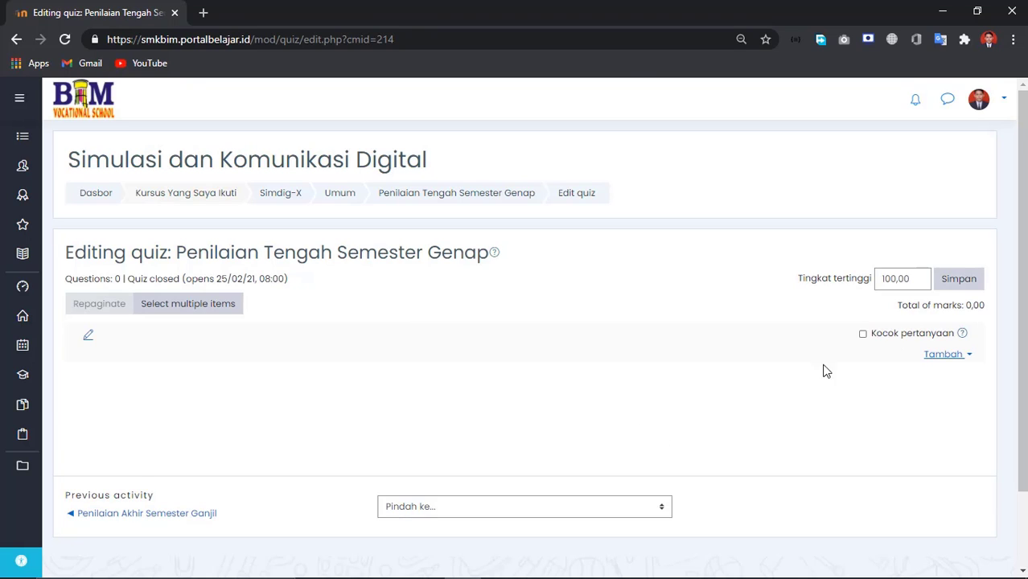
Step: Add a new Essay question to the quiz and name it "Soal 01"
left_click(932, 362)
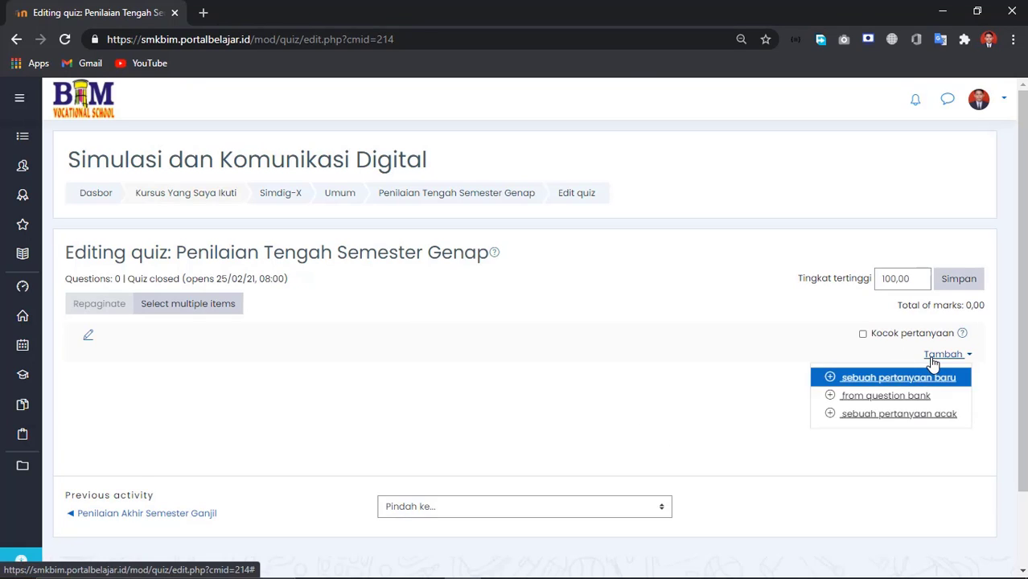
left_click(910, 378)
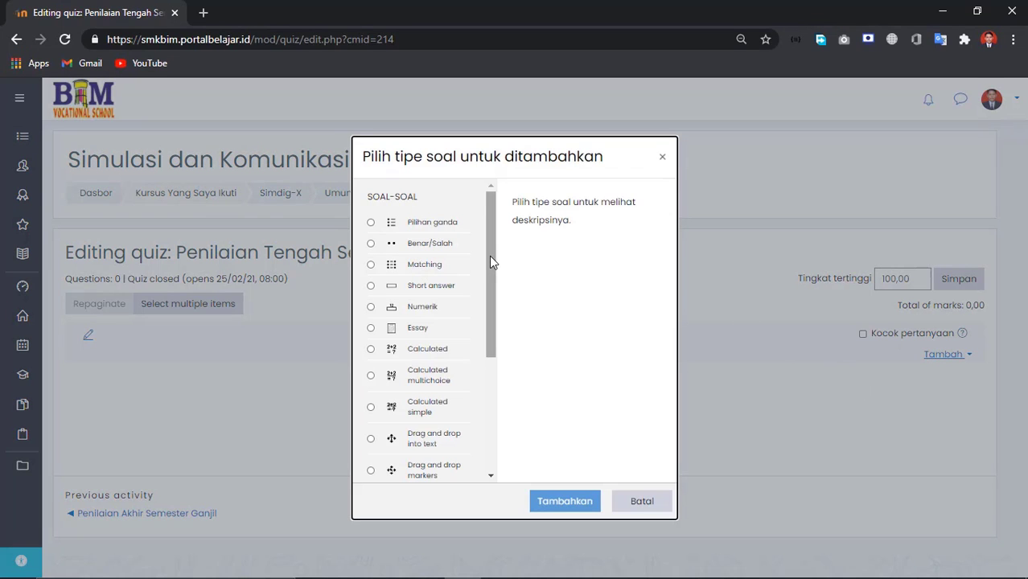
left_click(434, 225)
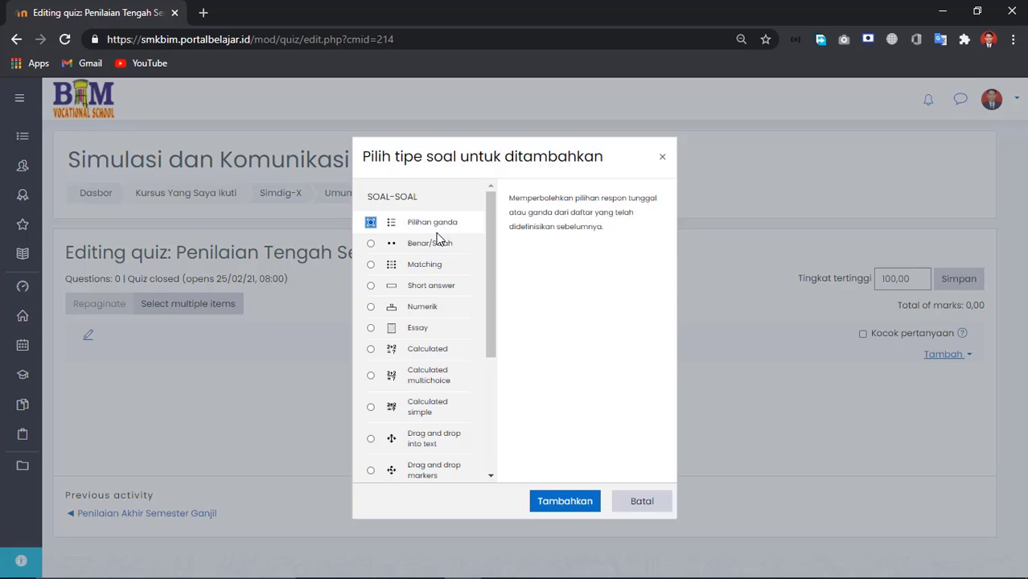
left_click(401, 332)
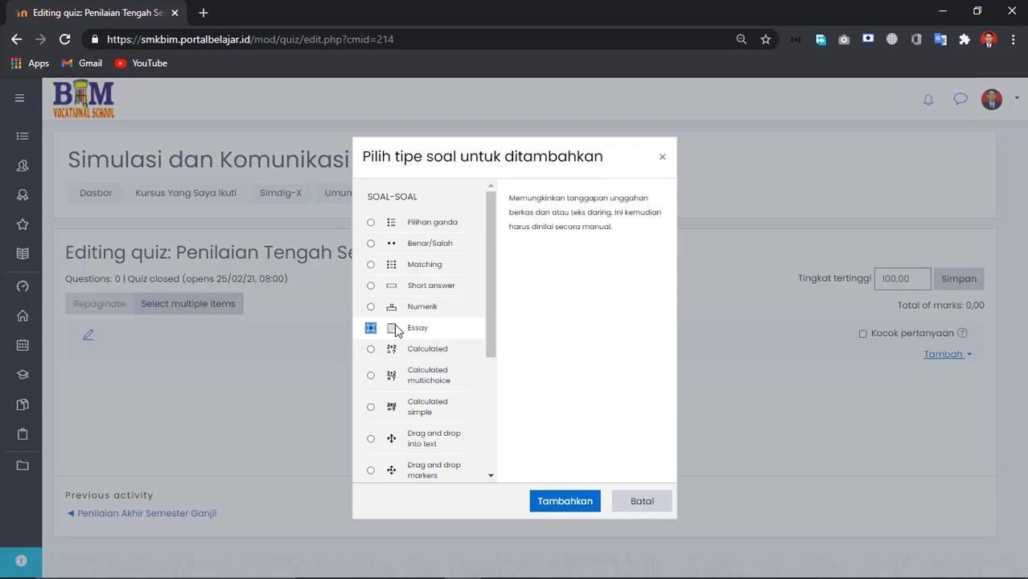
left_click(555, 502)
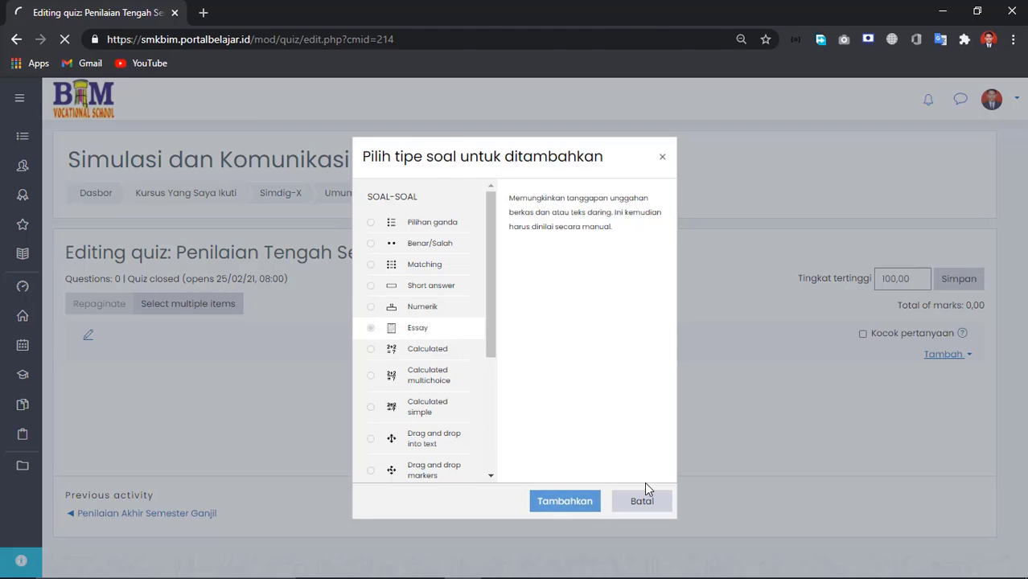
left_click(371, 354)
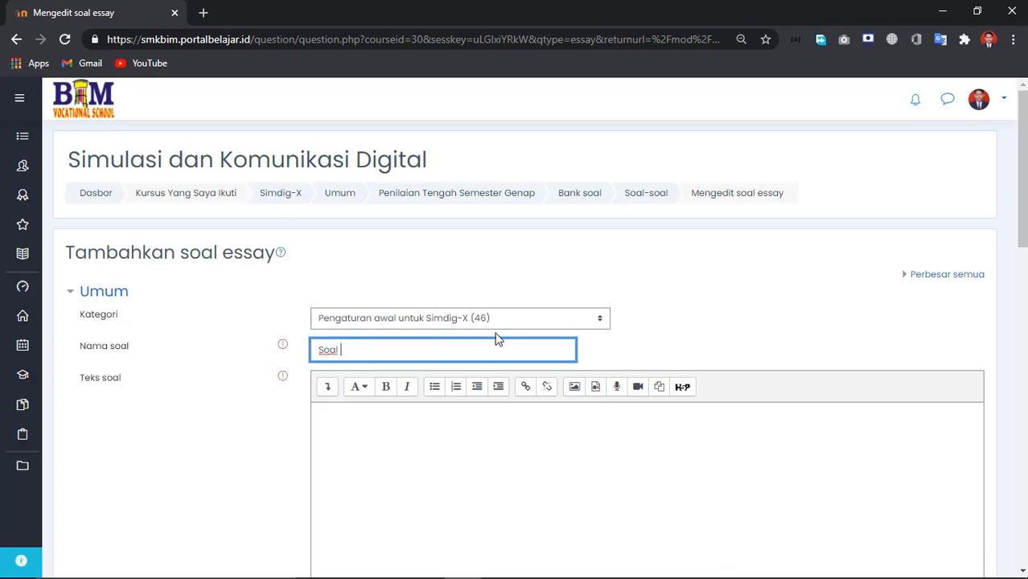
scroll(210, 307, "down", 2)
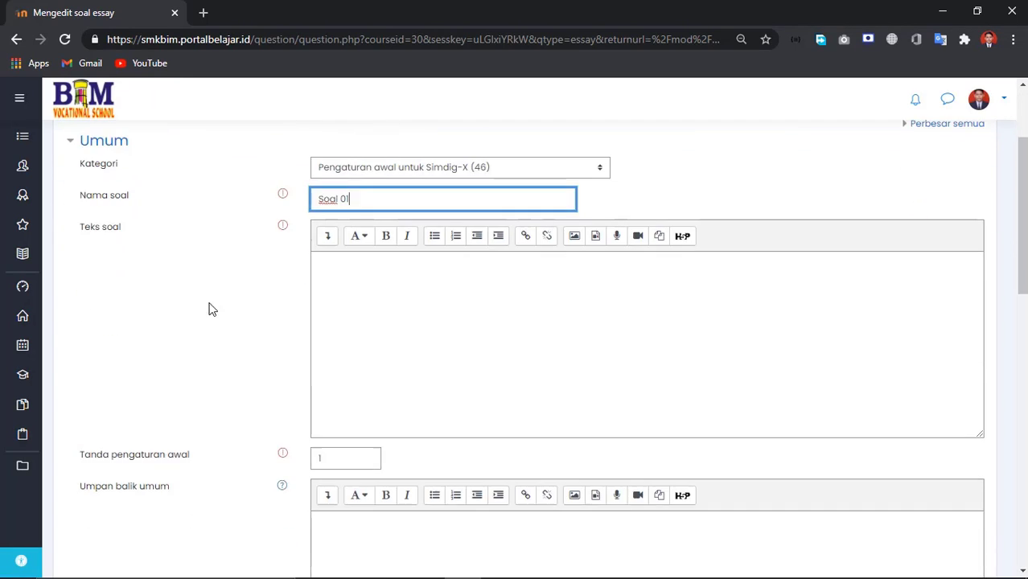
Step: Copy question 1 from the Word document "Soal UTSP atau PTS" into the essay's question text (Teks soal), without its list number
left_click(376, 273)
left_click(537, 563)
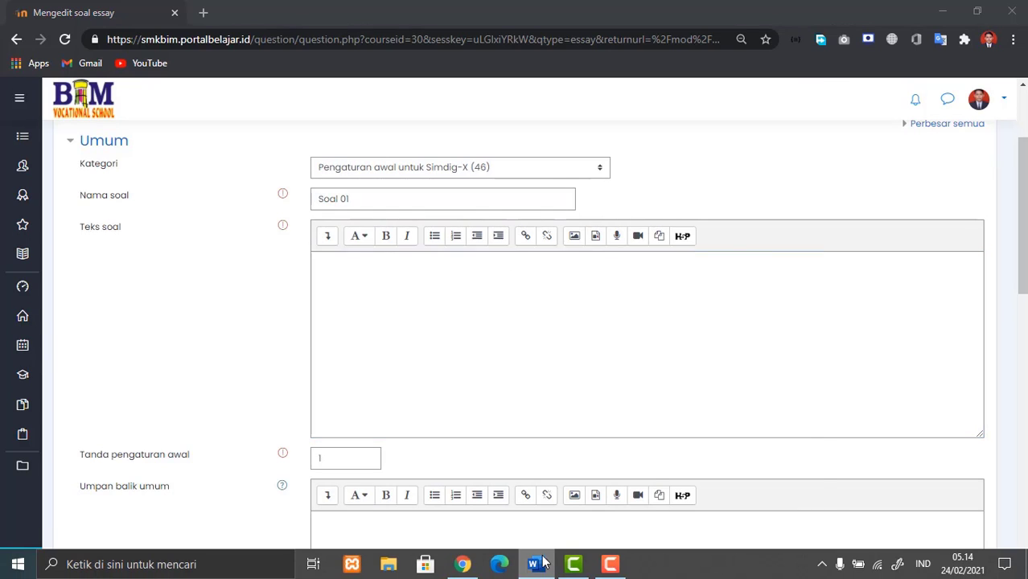
left_click_drag(634, 271, 231, 269)
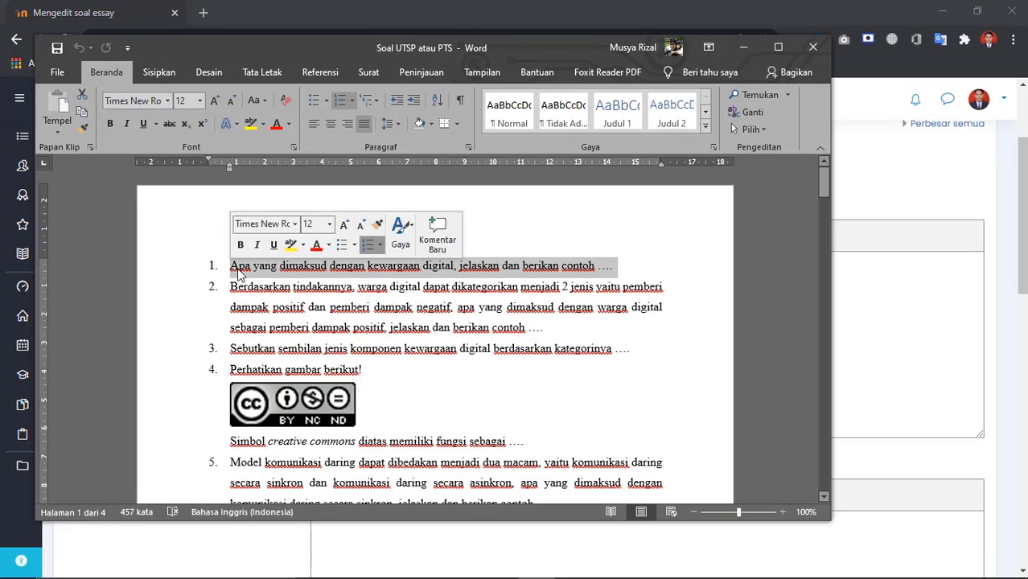
right_click(234, 267)
left_click(257, 293)
key("ctrl+v")
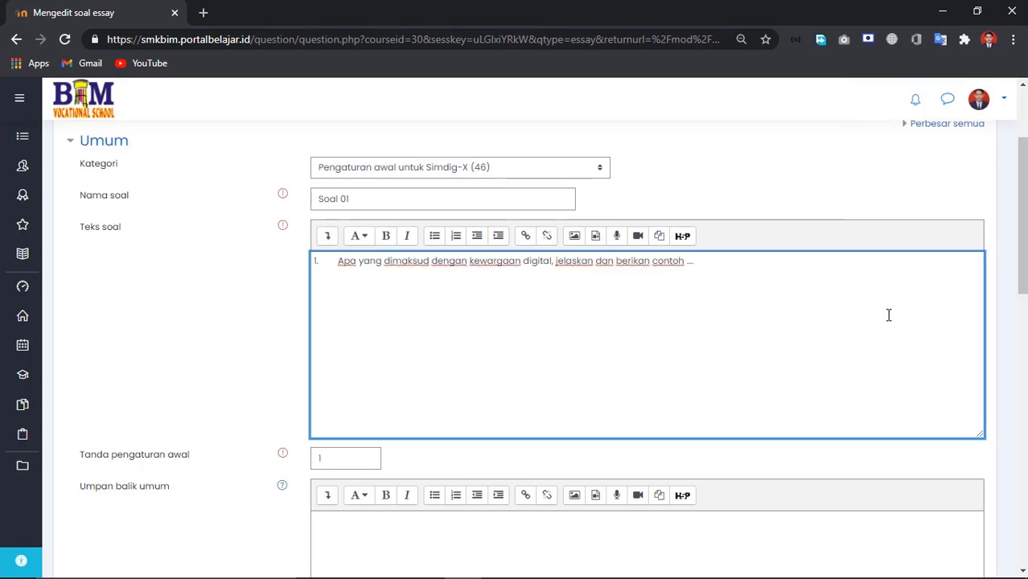
left_click_drag(338, 260, 345, 238)
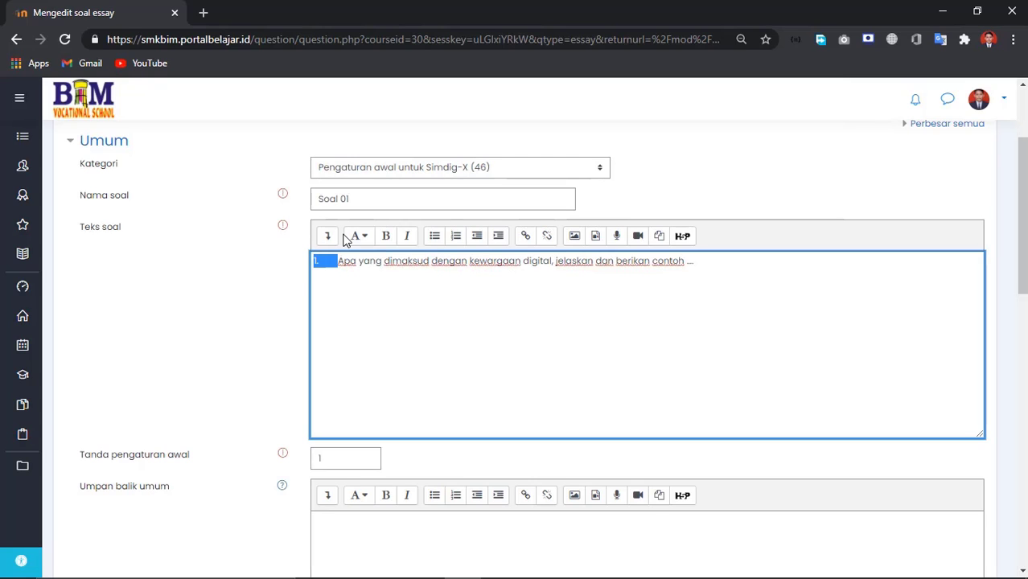
key("BackSpace")
Step: Set the number of allowed attachments (Izinkan lampiran) for the essay response to 1
scroll(419, 338, "down", 2)
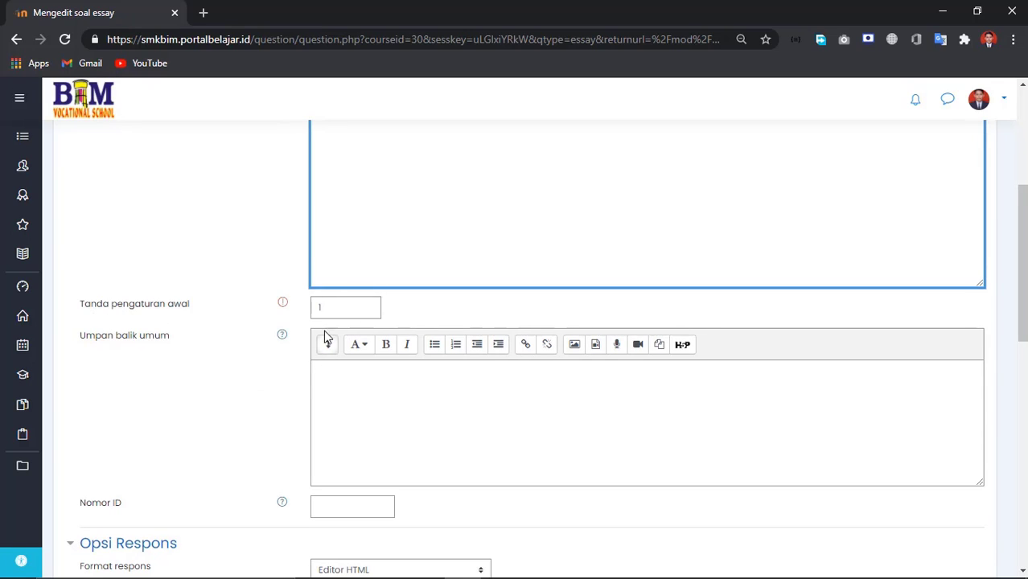
scroll(421, 403, "down", 2)
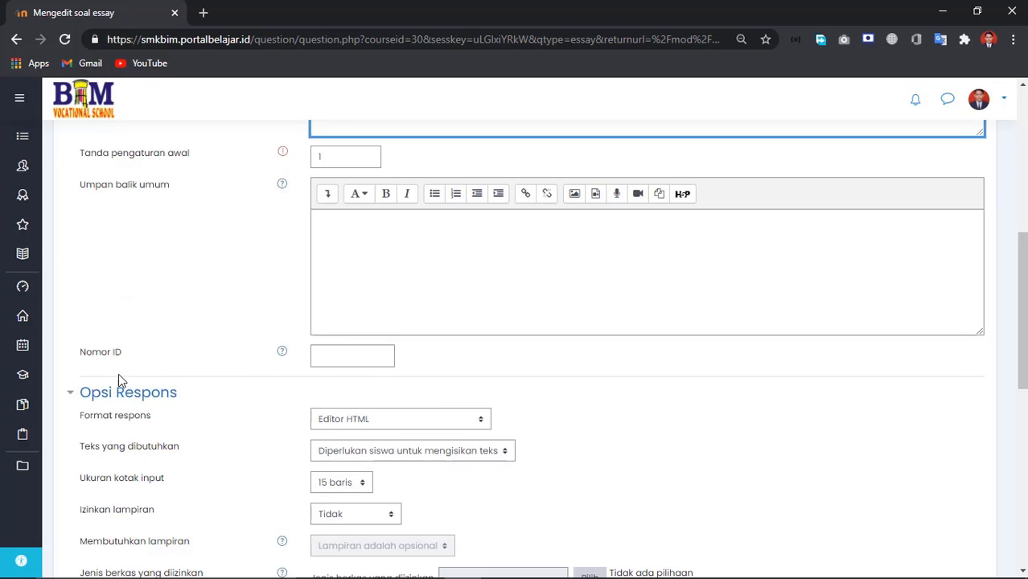
scroll(200, 424, "down", 1)
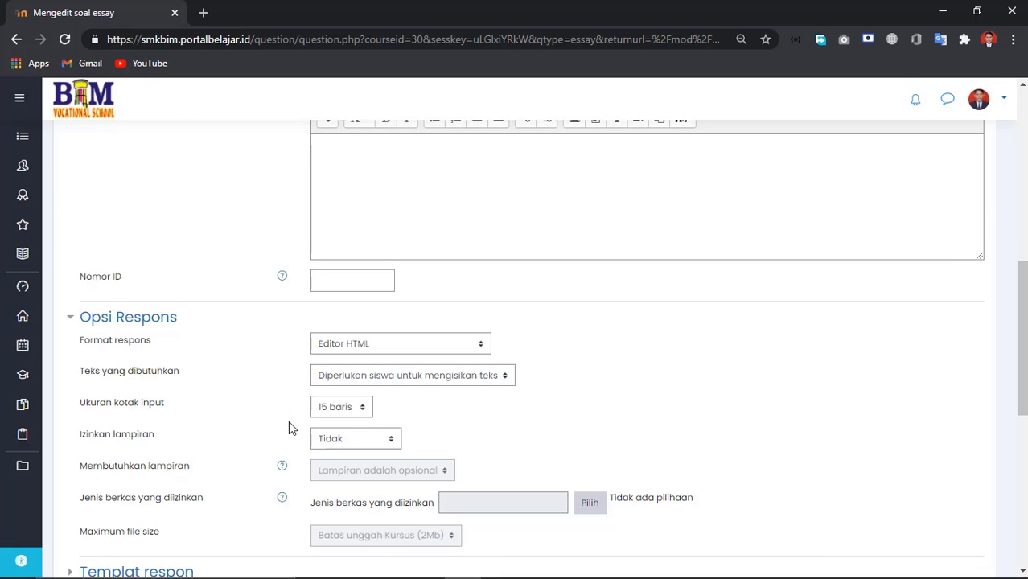
scroll(290, 427, "up", 10)
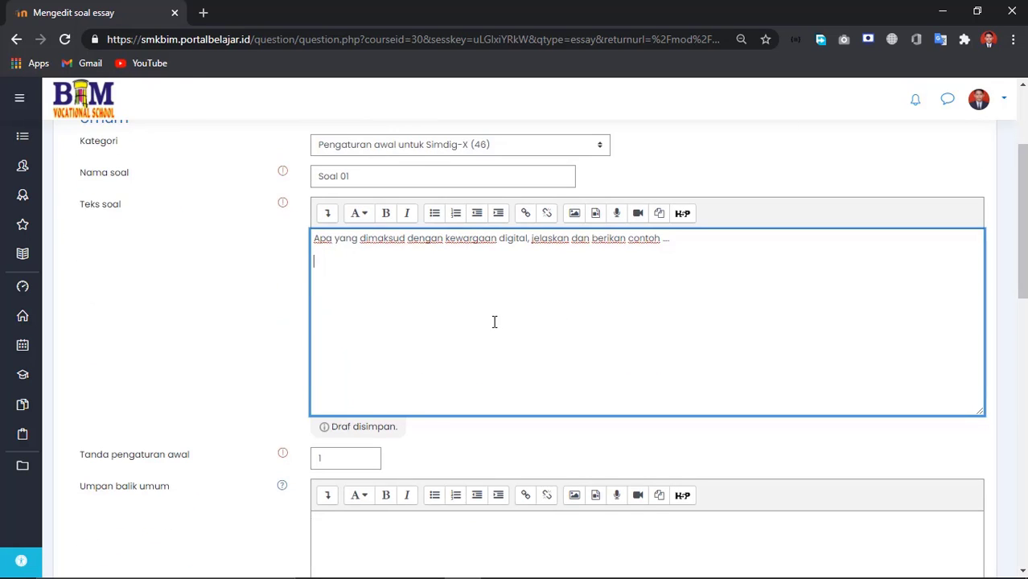
scroll(409, 362, "down", 3)
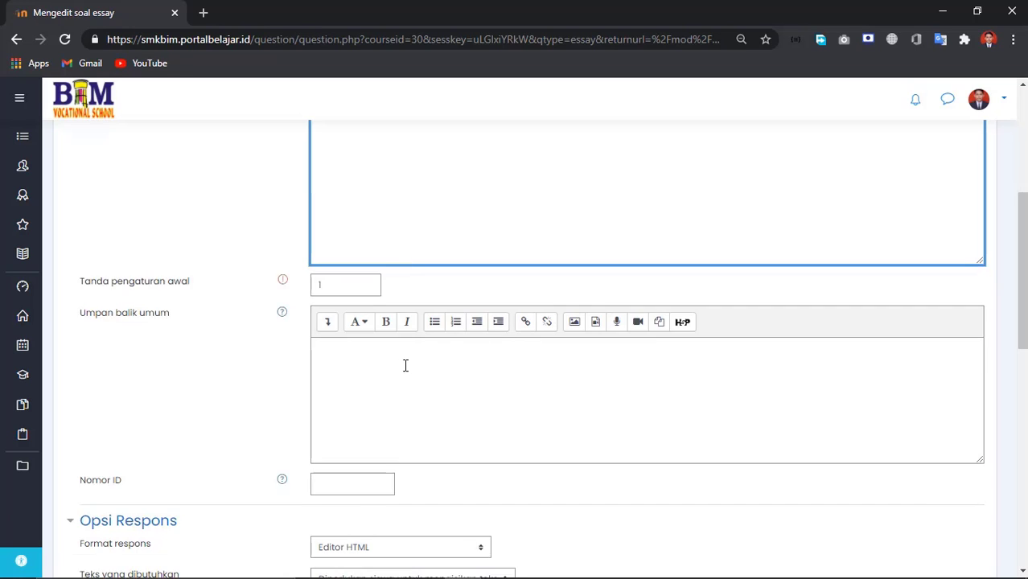
scroll(406, 366, "down", 4)
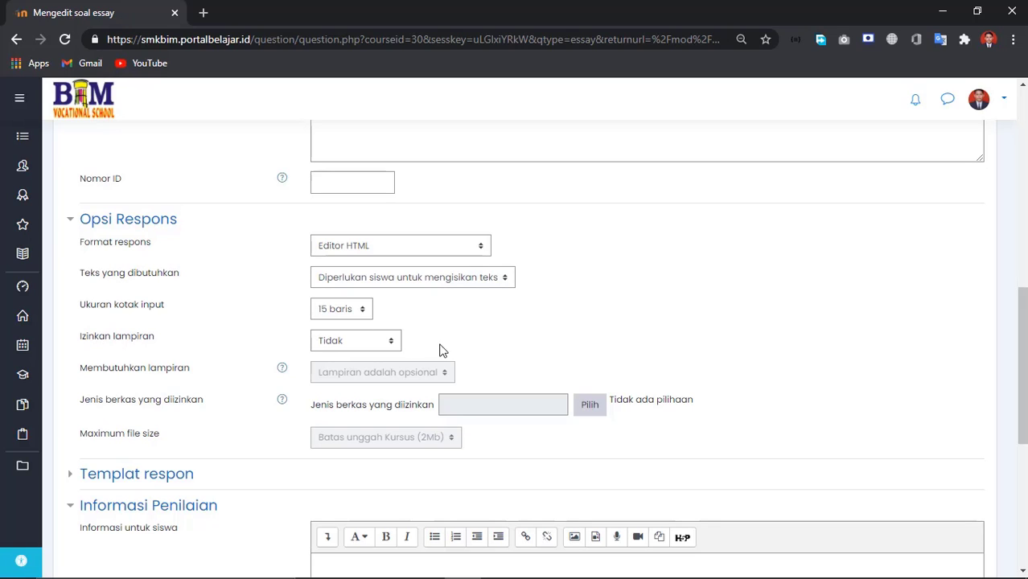
left_click(393, 343)
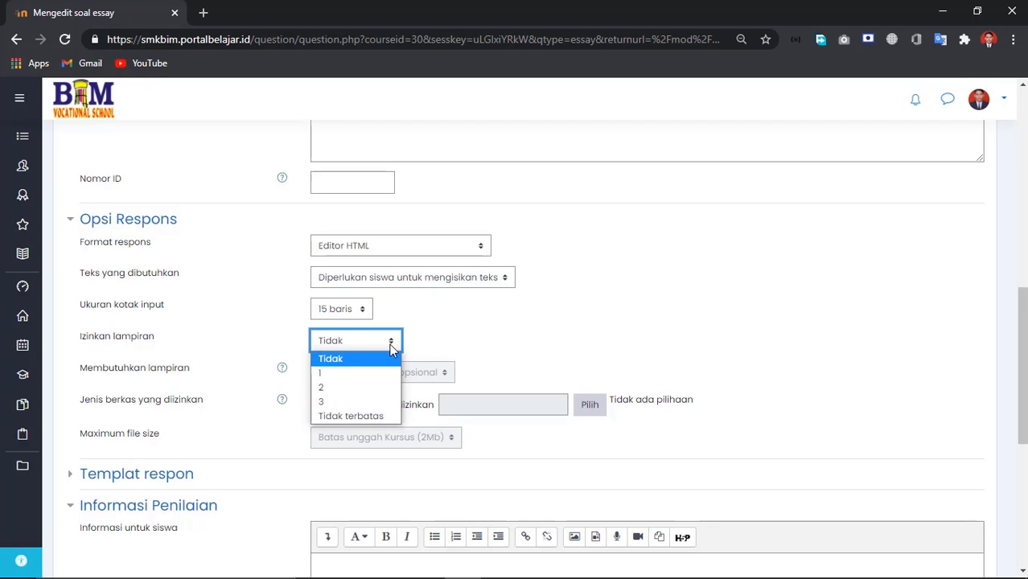
left_click(371, 373)
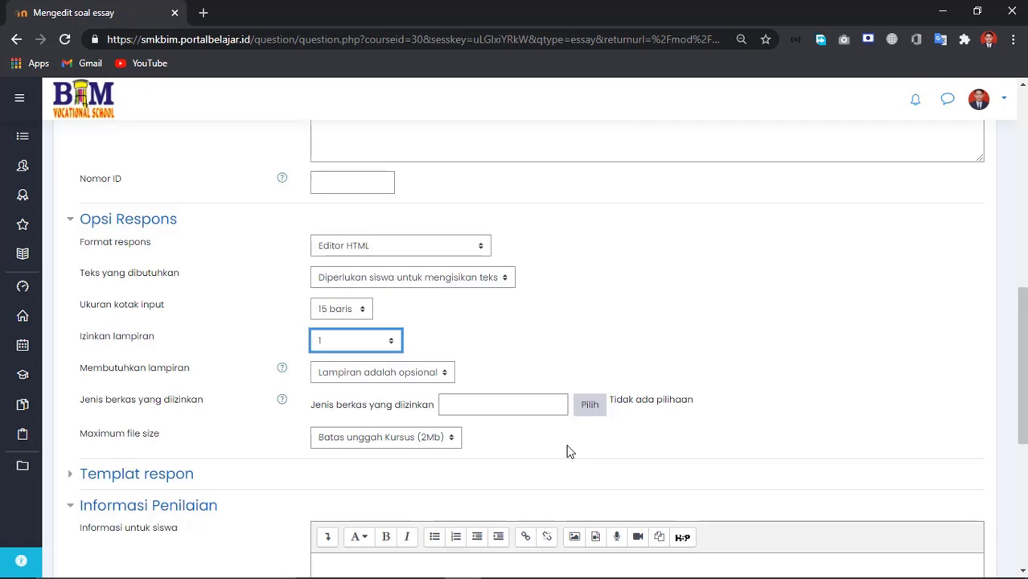
Step: Set the allowed attachment file types to "Image files to be optimised, such as badges" plus .jpe, .jpeg, .jpg and .png, and save them
left_click(592, 412)
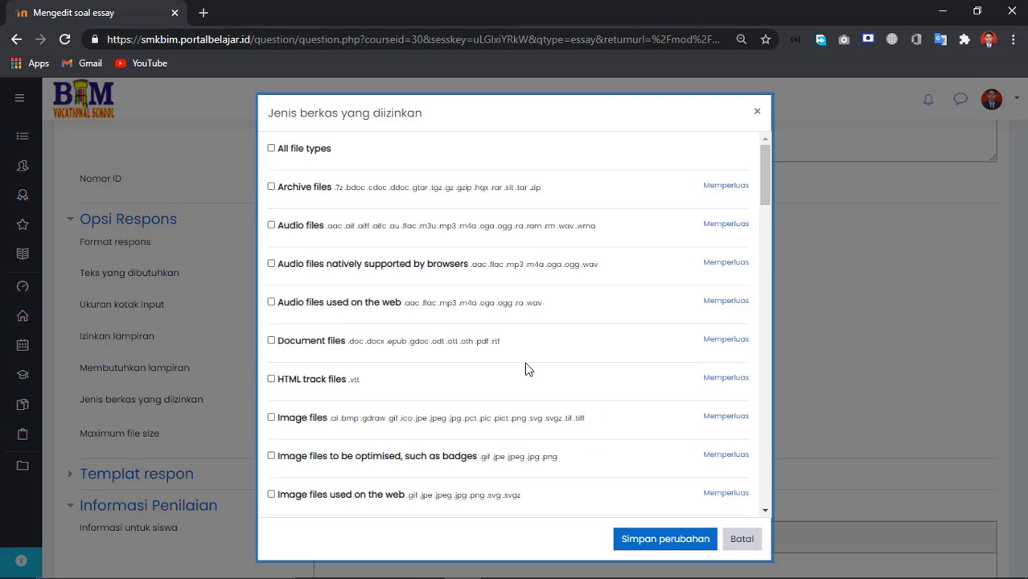
scroll(527, 369, "down", 1)
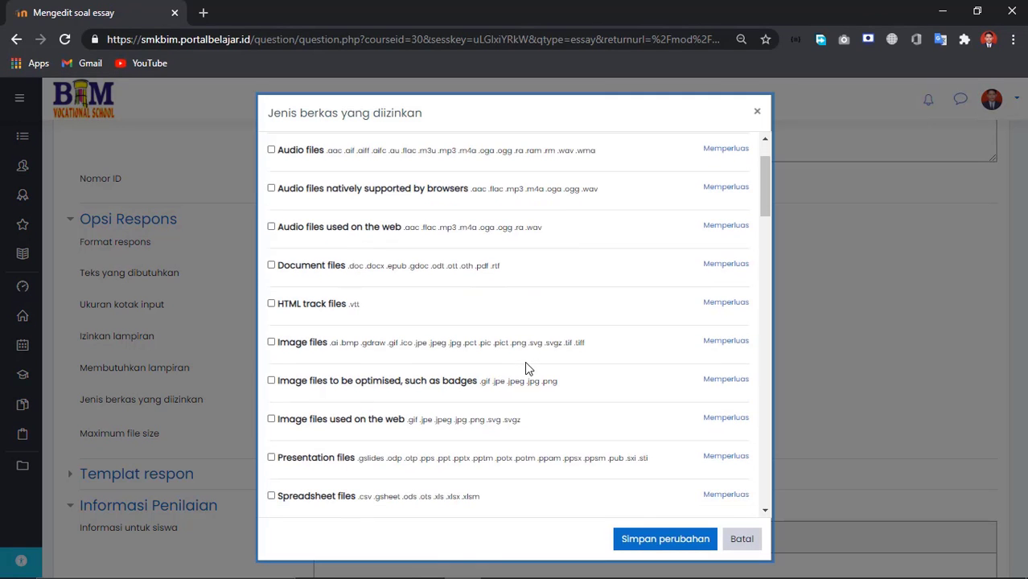
left_click(271, 382)
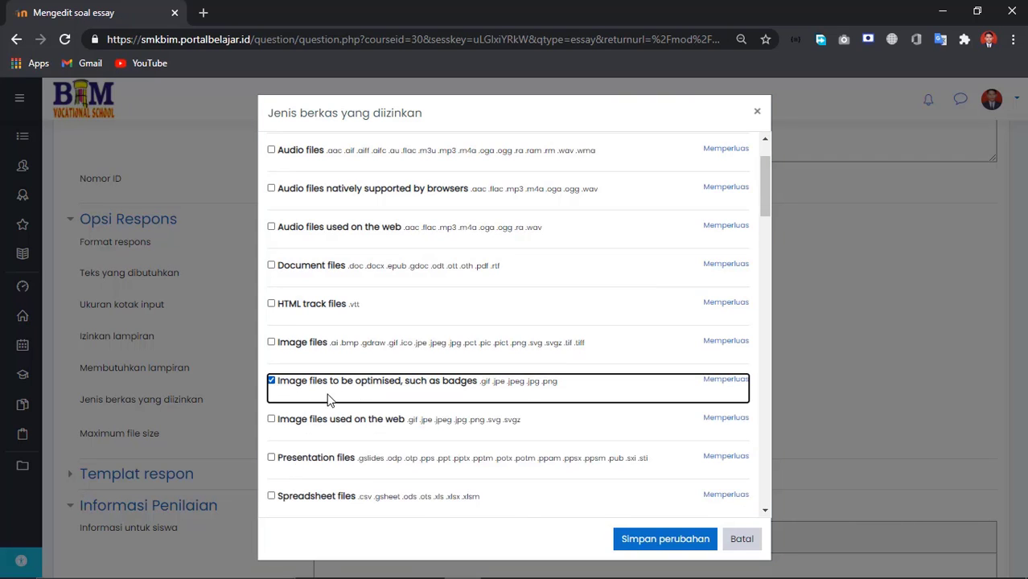
left_click(733, 380)
left_click(292, 453)
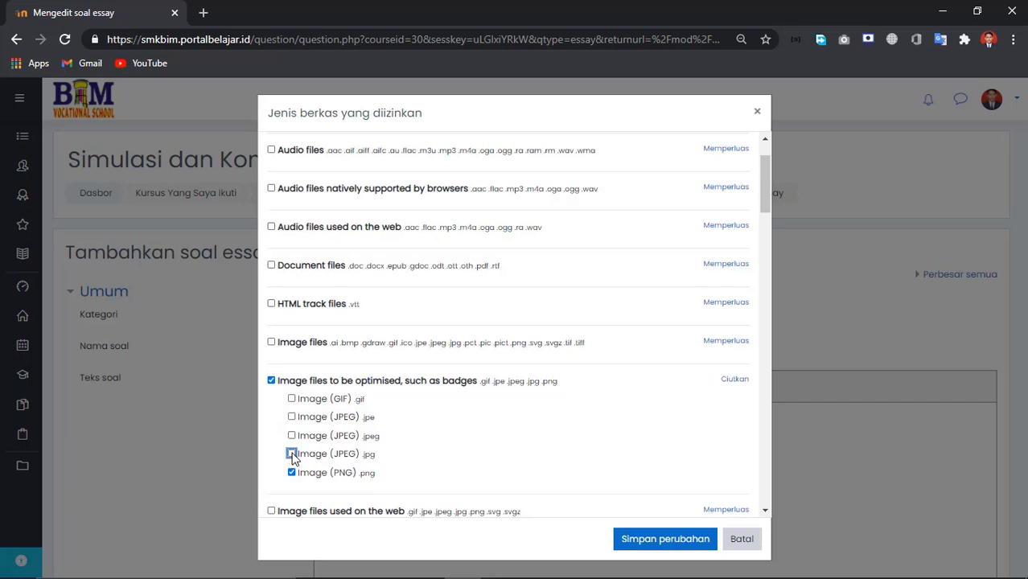
left_click(728, 380)
left_click(742, 381)
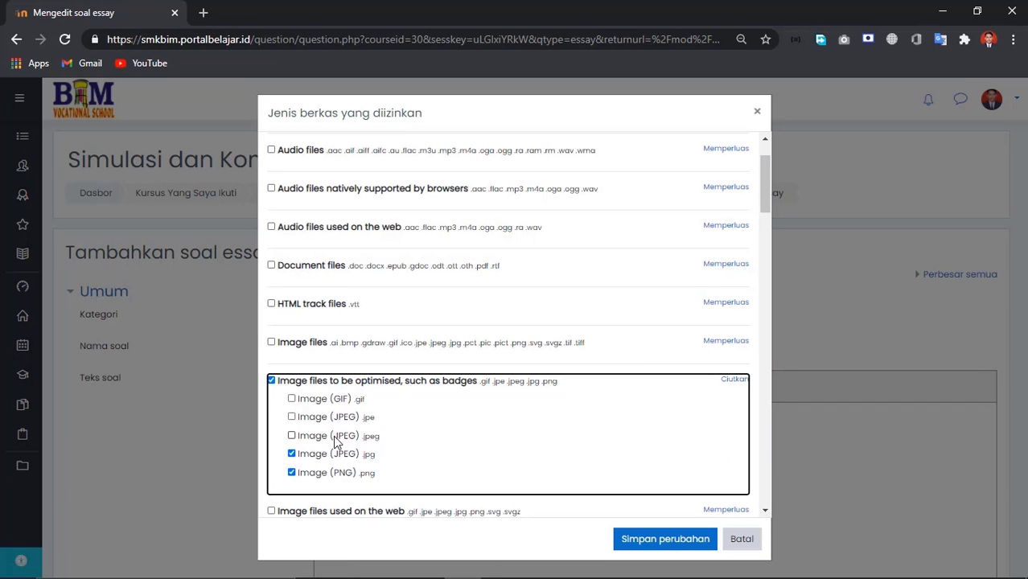
left_click(291, 436)
left_click(707, 379)
left_click(292, 418)
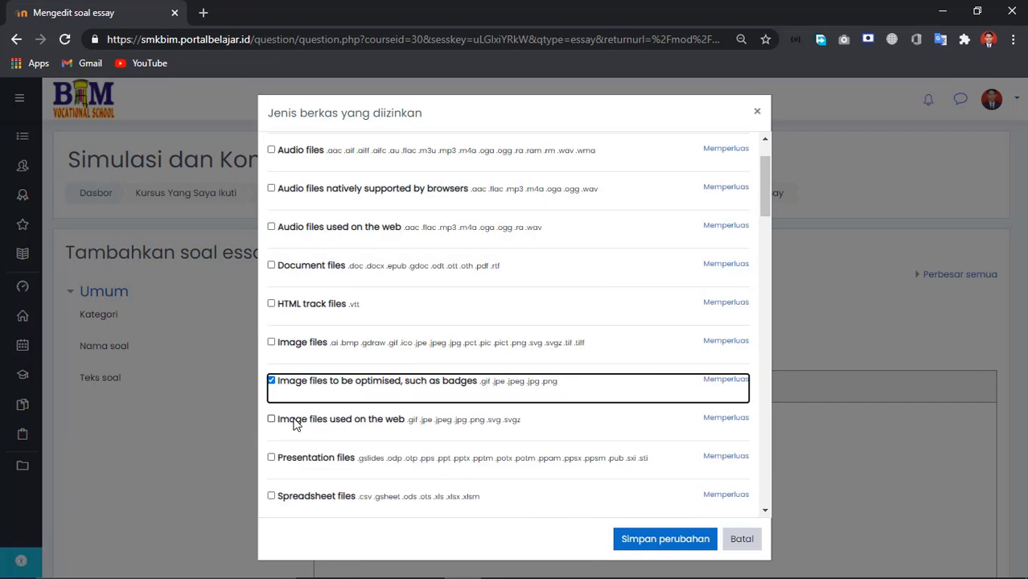
left_click(658, 540)
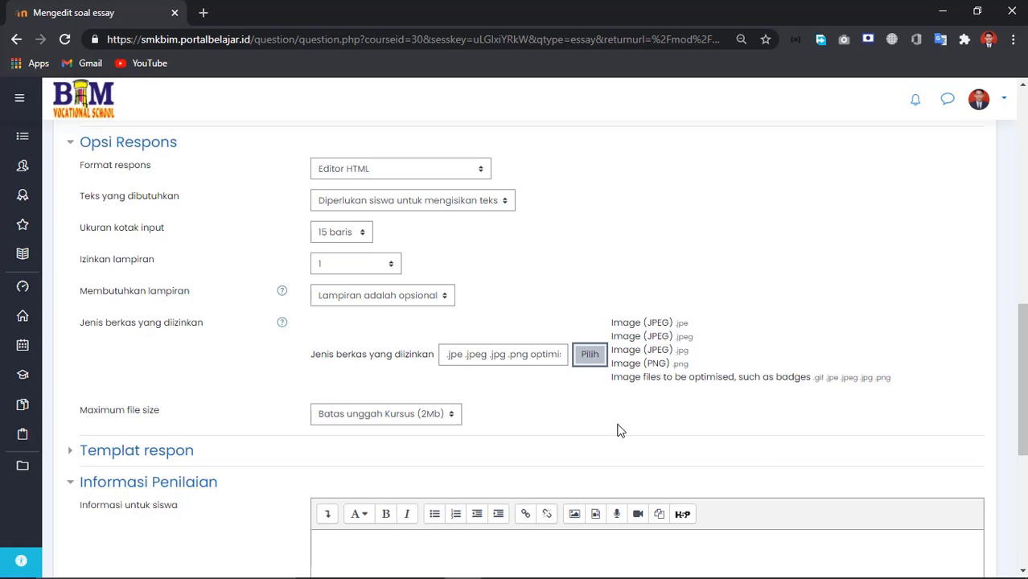
Step: Collapse the Informasi Penilaian section and check the essay question's response options and question text
scroll(616, 432, "down", 2)
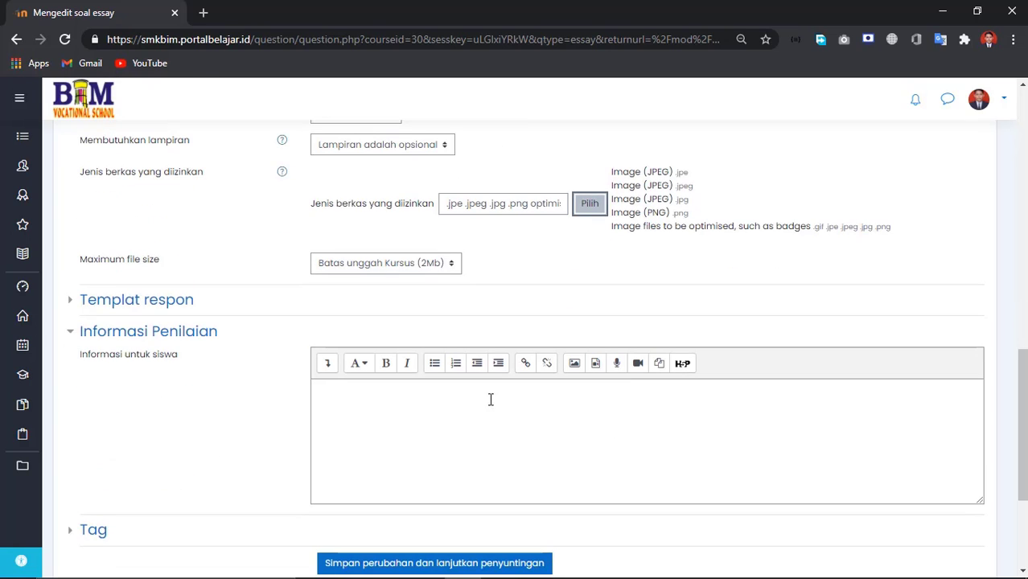
left_click(70, 340)
scroll(541, 271, "up", 8)
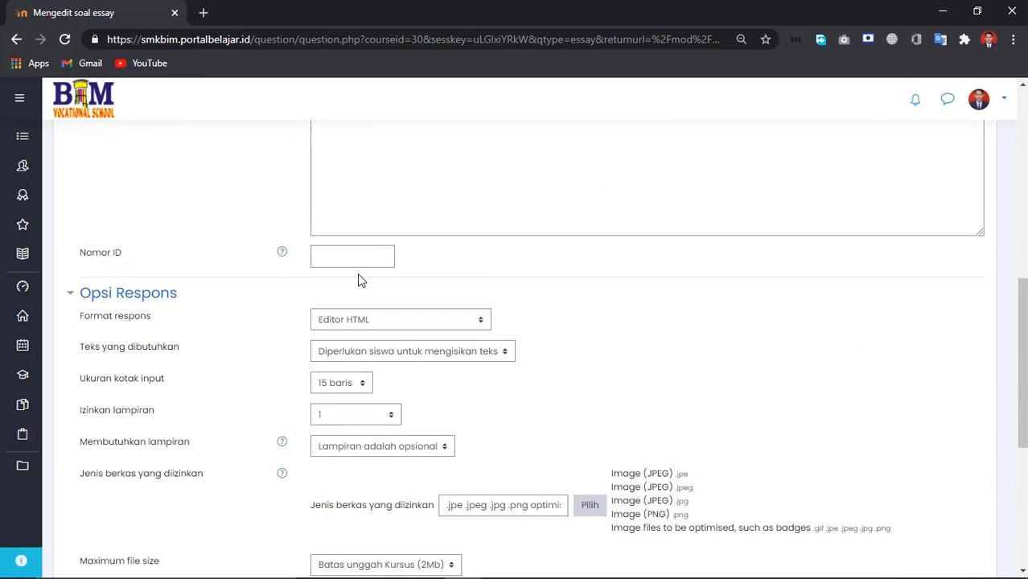
scroll(384, 197, "down", 2)
scroll(314, 213, "up", 5)
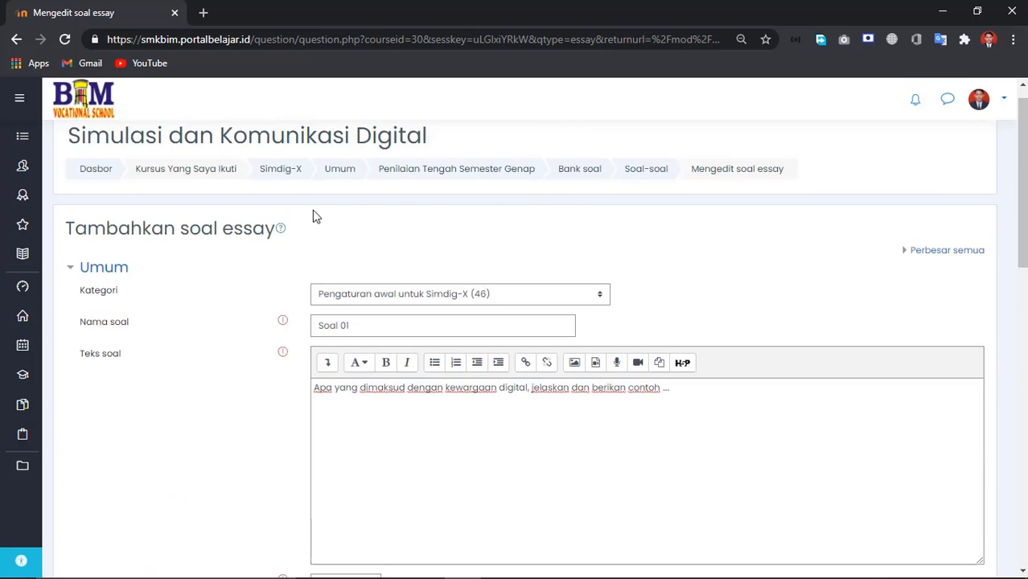
Step: Save the essay question "Soal 01" to the quiz
scroll(458, 370, "down", 5)
scroll(457, 371, "down", 5)
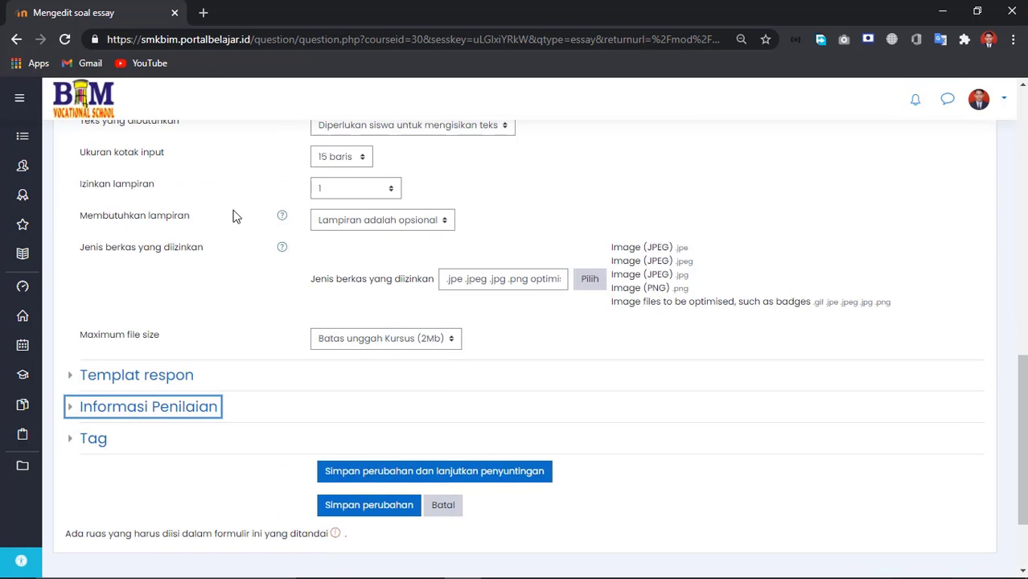
left_click(375, 506)
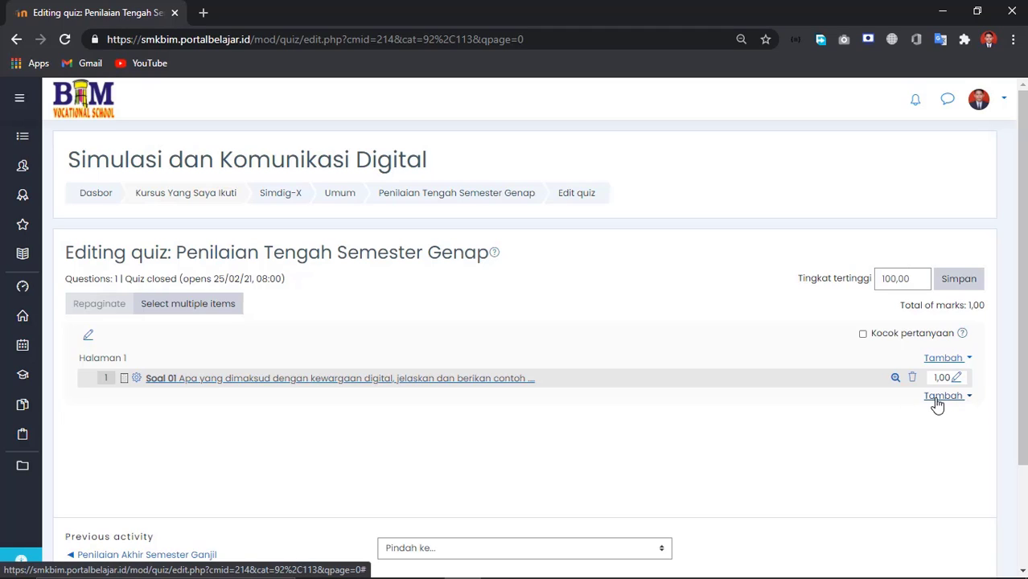
Step: Add a new Essay question after Soal 01 in the quiz and name it "Soal 02"
left_click(938, 397)
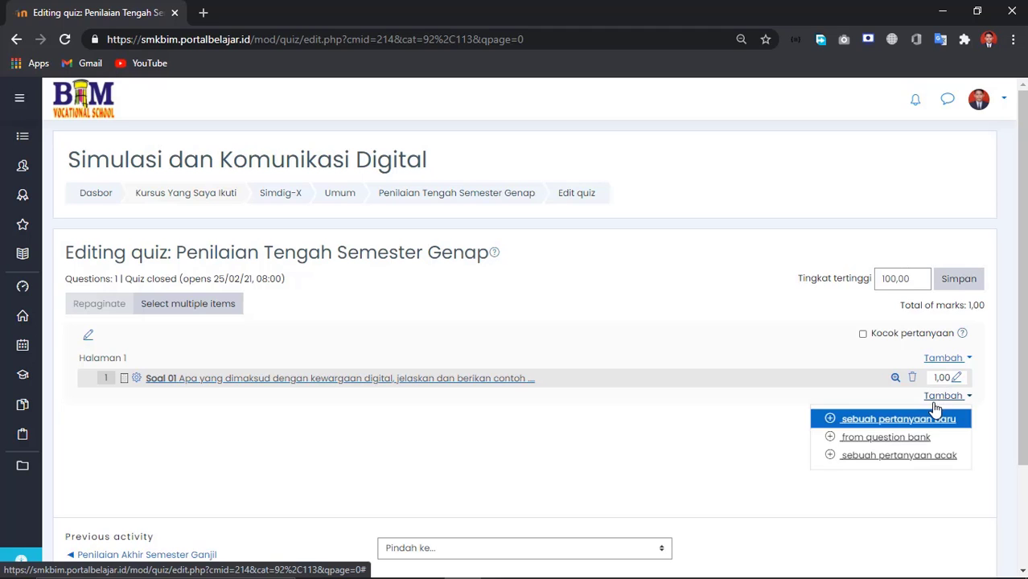
left_click(917, 427)
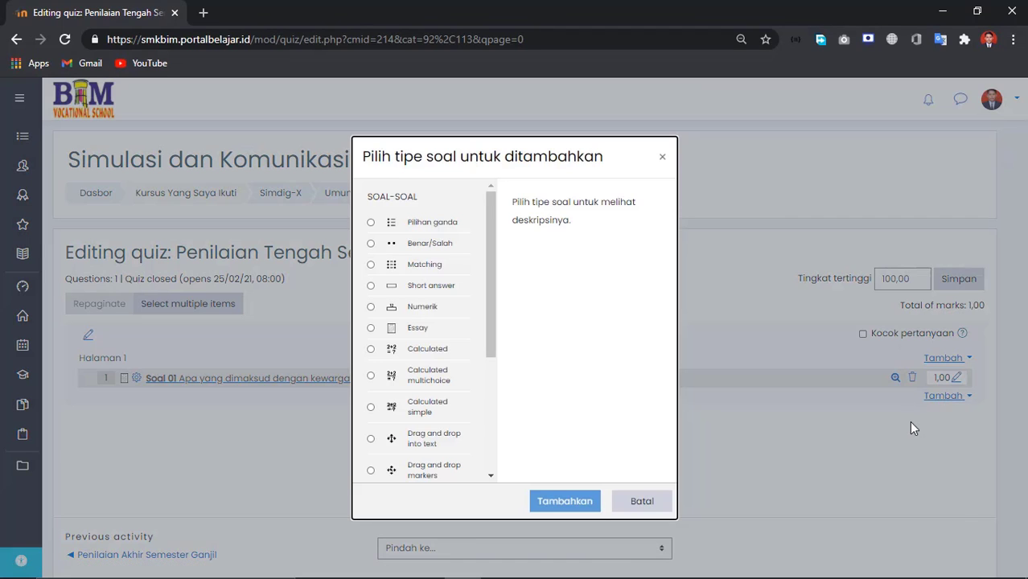
left_click(418, 336)
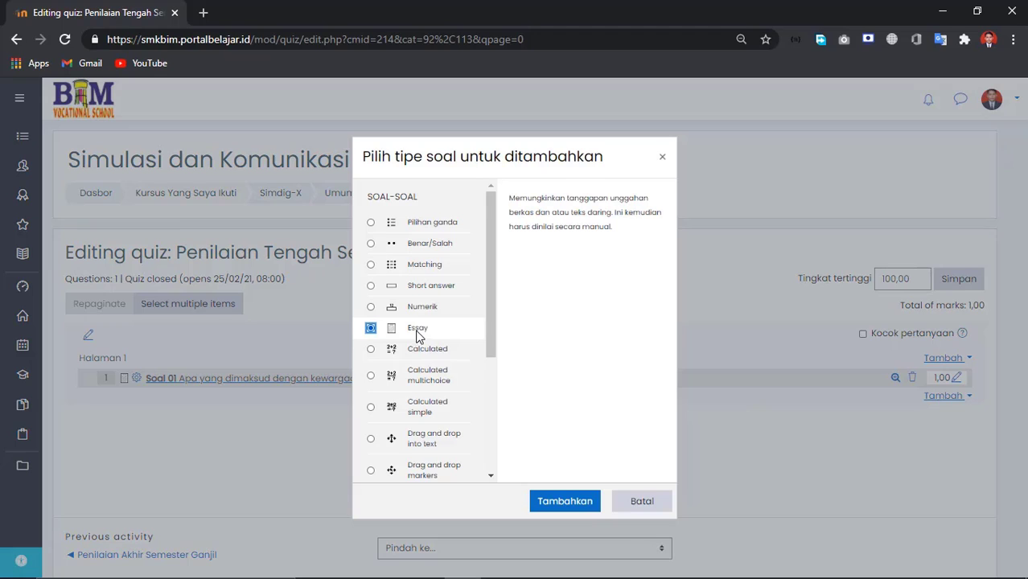
left_click(576, 505)
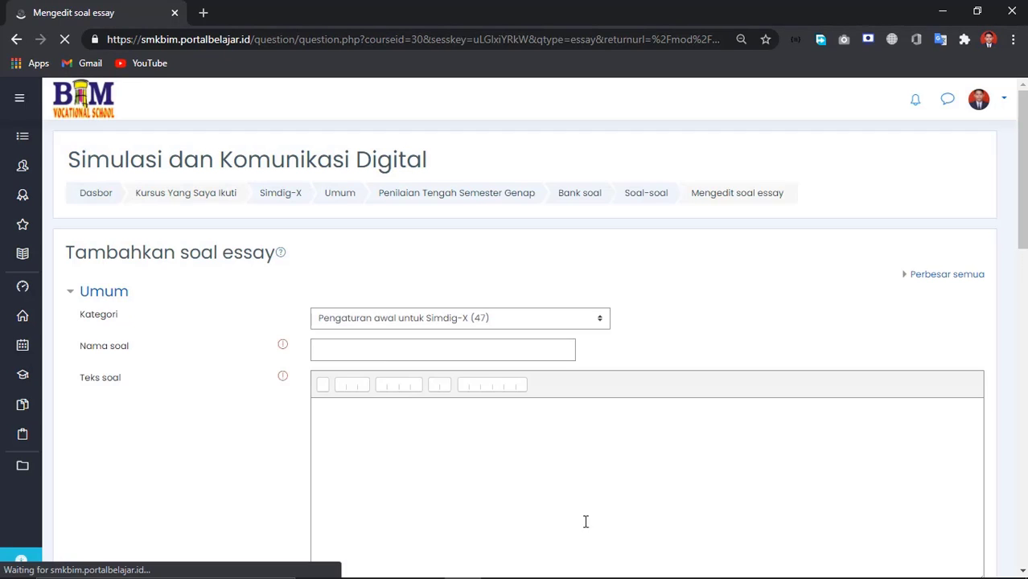
left_click(377, 348)
type("Soal 02")
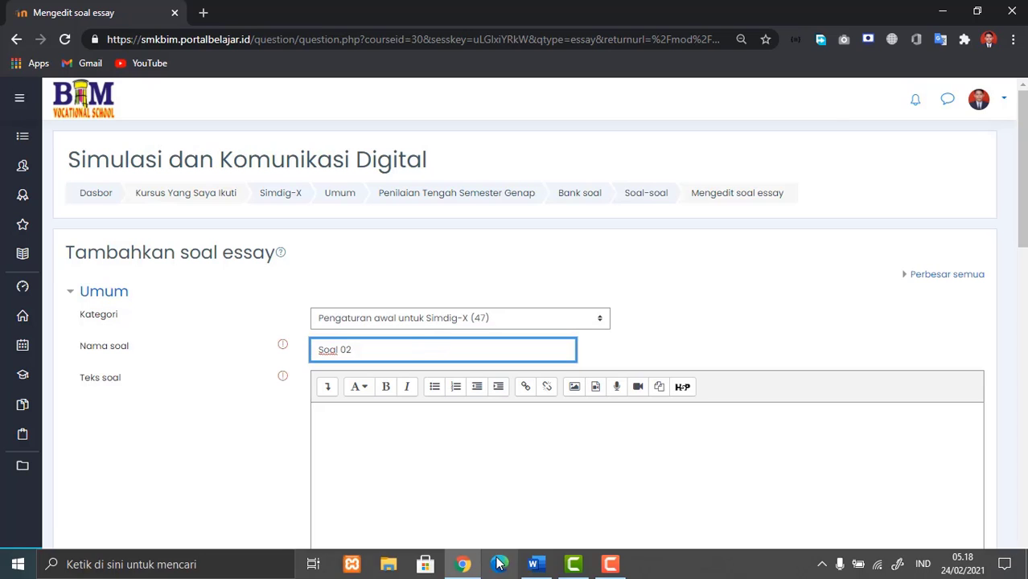
Step: Copy question 2 from the Word document "Soal UTSP atau PTS" into the question text (Teks soal), without its list number
left_click(535, 576)
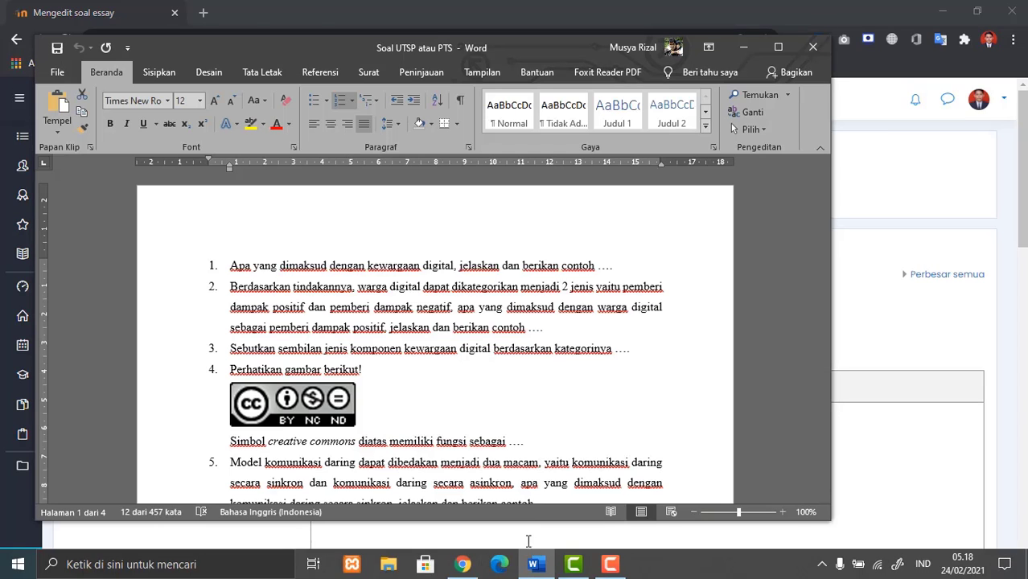
left_click_drag(546, 328, 266, 286)
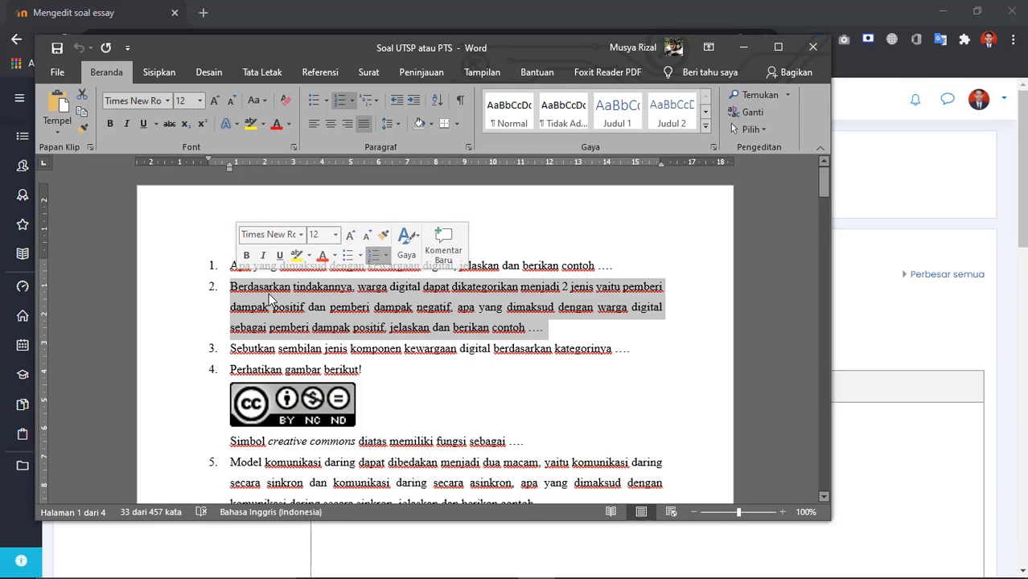
left_click(885, 457)
left_click(616, 455)
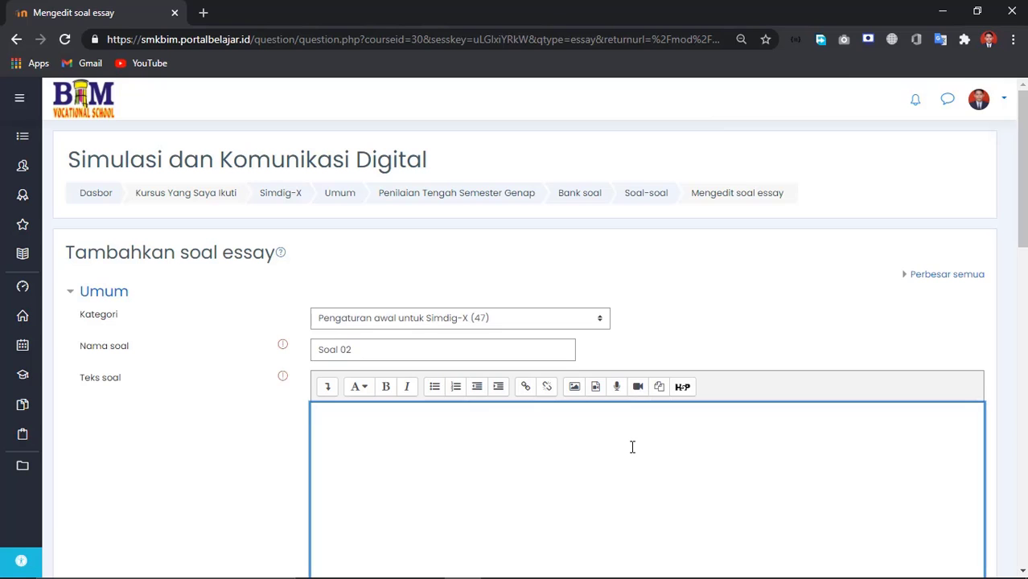
type("1.\tBerdasarkan tindakannya, warga digital dapat dikategorikan menjadi 2 jenis yaitu pemberi dampak positif dan pemberi dampak negatif, apa yang dimaksud dengan warga digital sebagai pemberi dampak positif, jelaskan dan berikan contoh ...")
left_click_drag(339, 412, 313, 412)
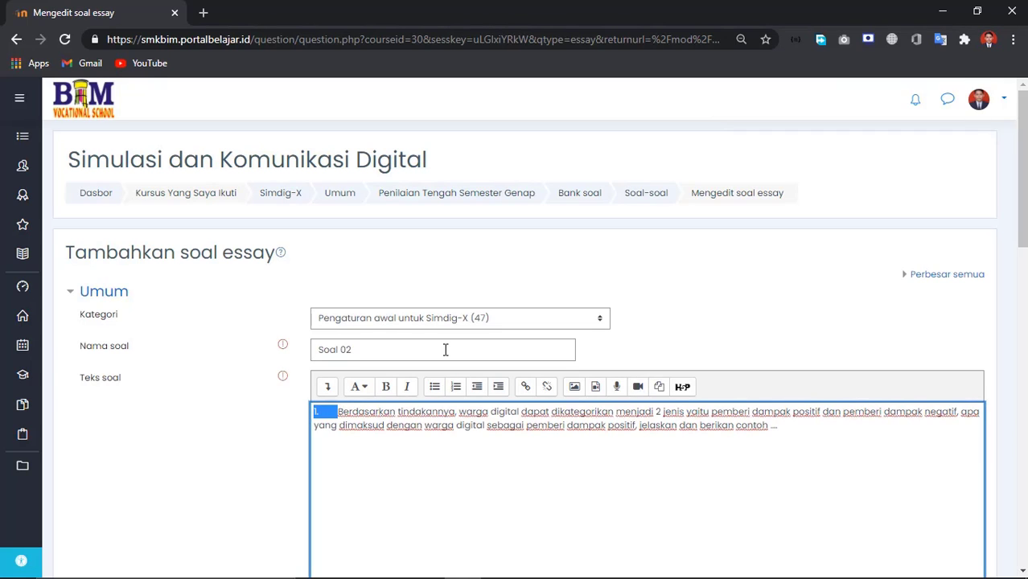
key("BackSpace")
Step: Set Izinkan lampiran to "Tidak" for Soal 02 and save the question
scroll(515, 375, "down", 15)
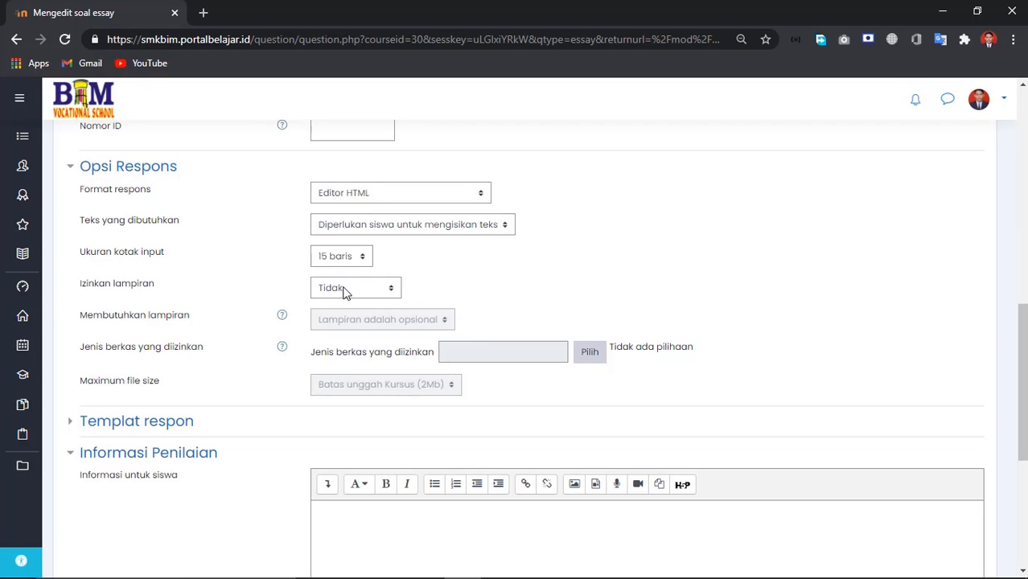
left_click(394, 289)
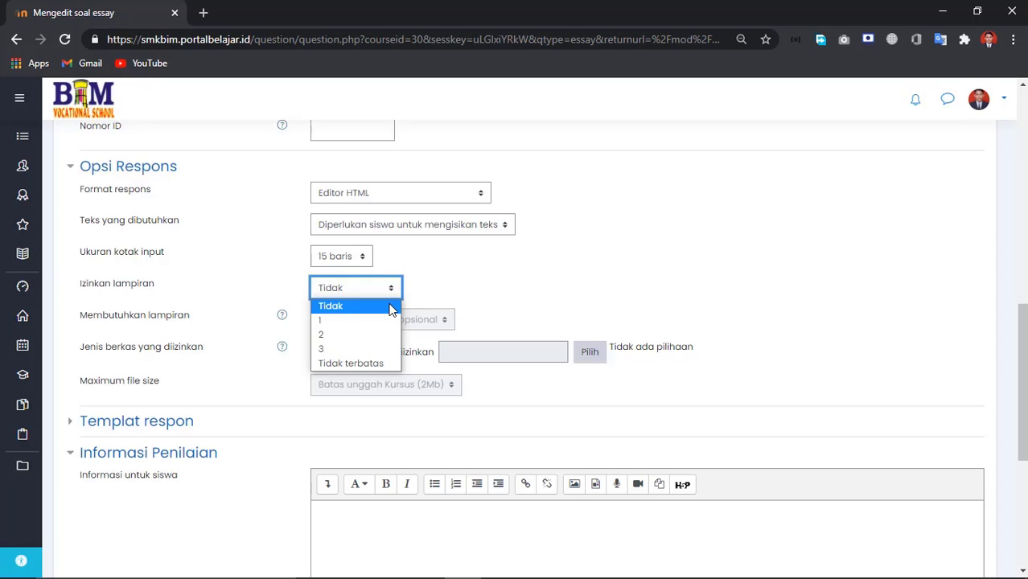
left_click(391, 309)
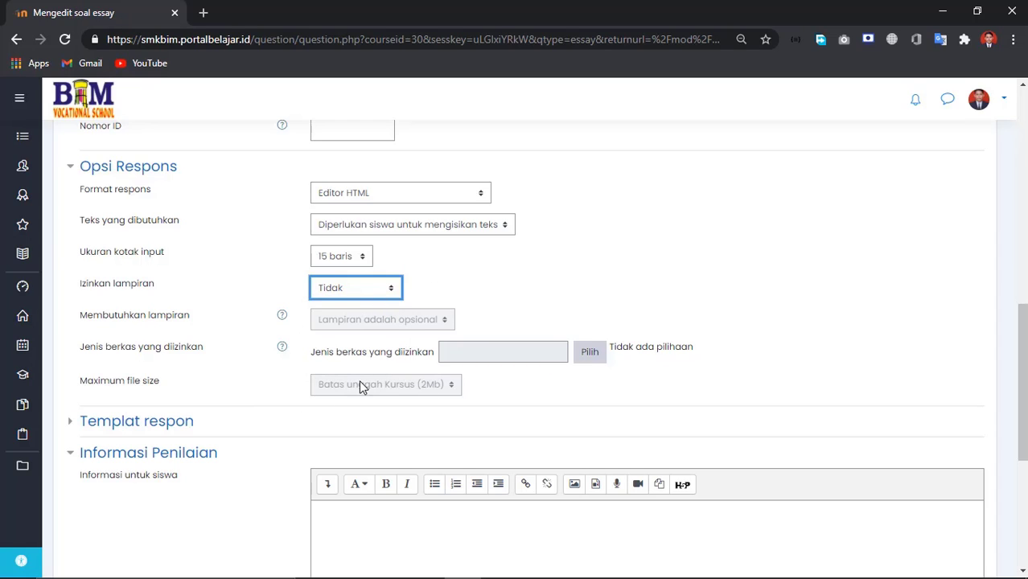
left_click(90, 167)
scroll(360, 408, "down", 3)
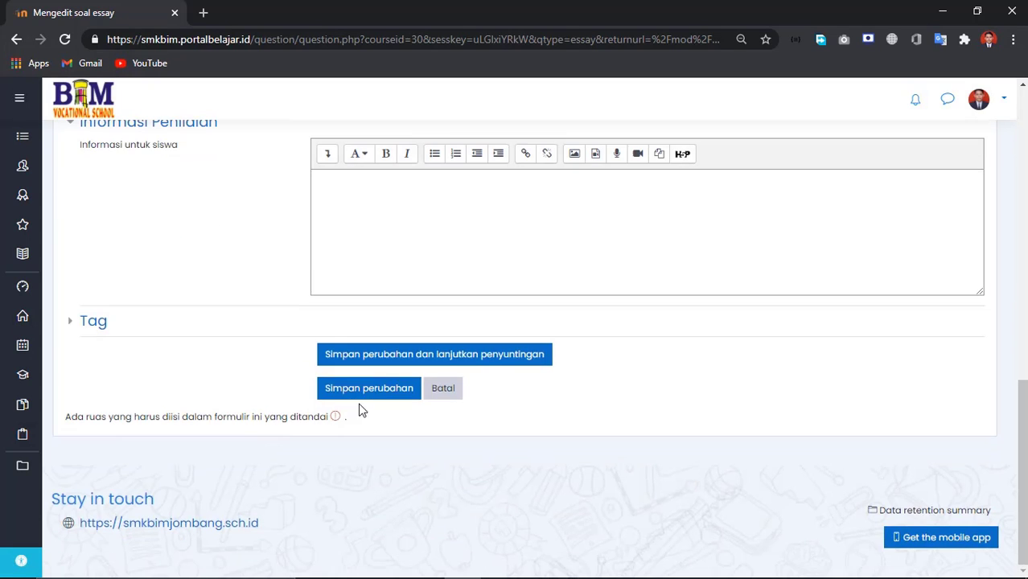
left_click(369, 390)
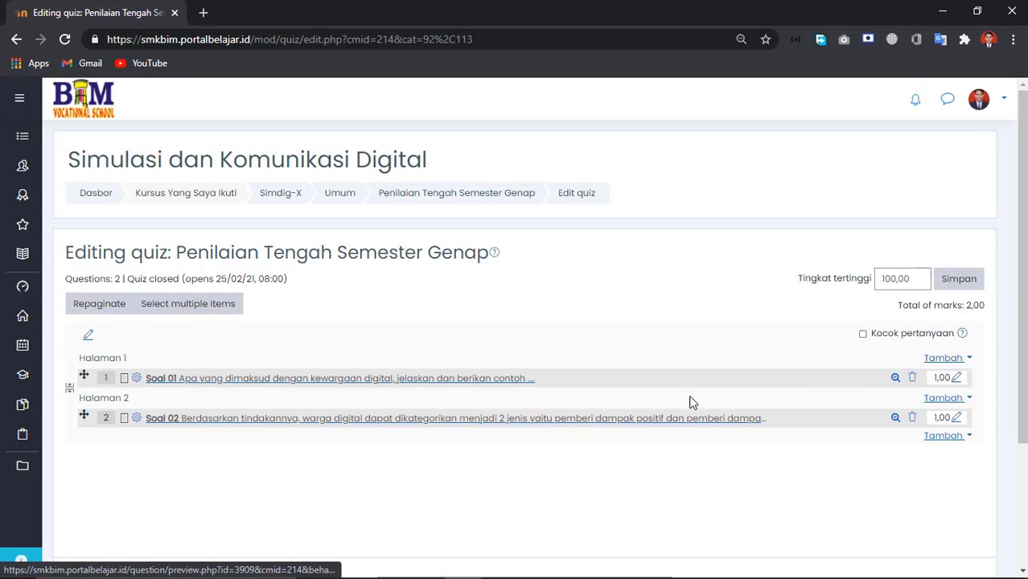
Step: Set the maximum mark of both Soal 01 and Soal 02 to 50
left_click(954, 378)
type("50")
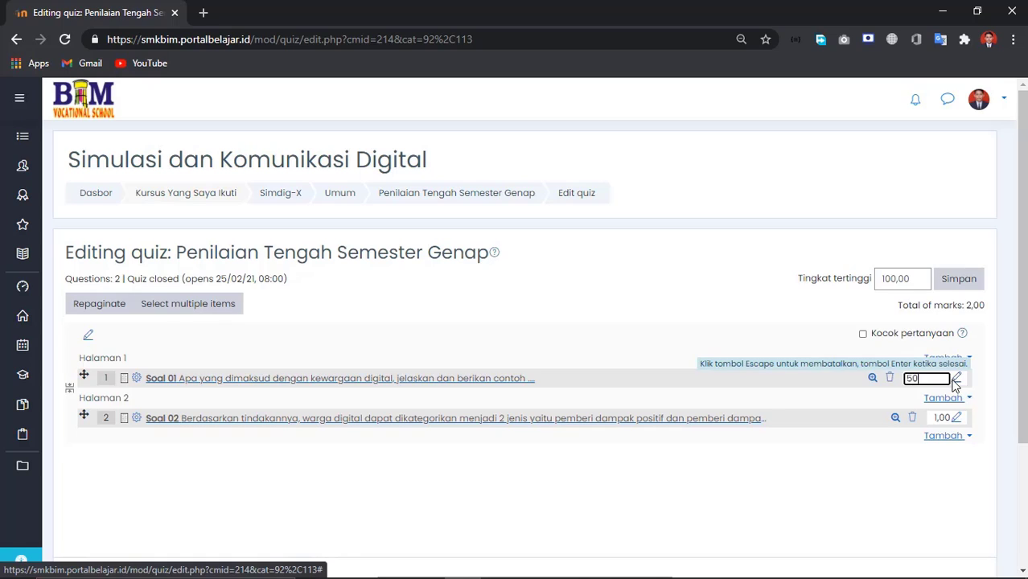
key("Return")
left_click(955, 418)
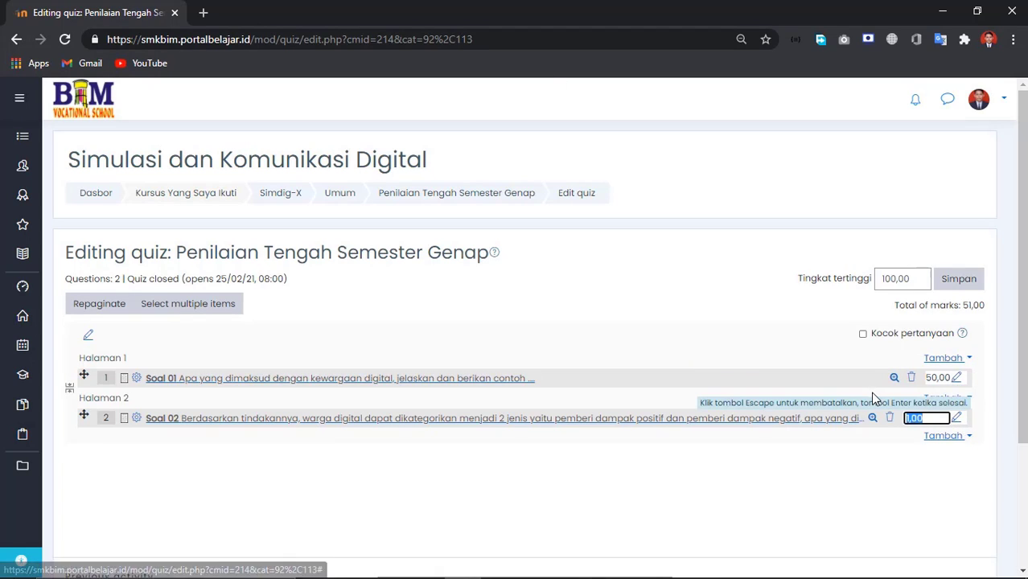
type("50")
key("Return")
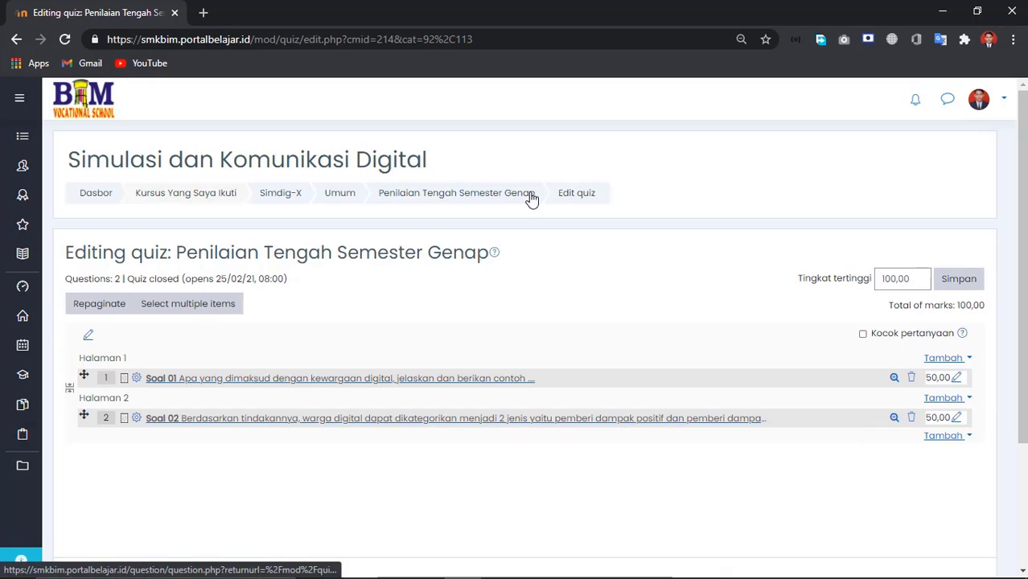
Step: Start a preview of the Penilaian Tengah Semester Genap quiz and examine question 1's text, answer box and attachment area
left_click(472, 203)
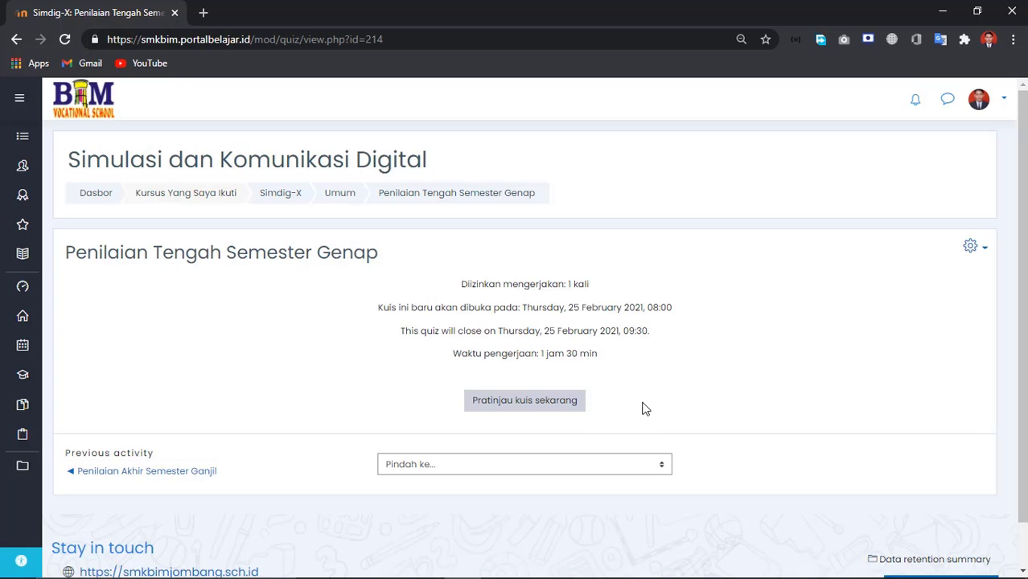
left_click(504, 409)
left_click(496, 409)
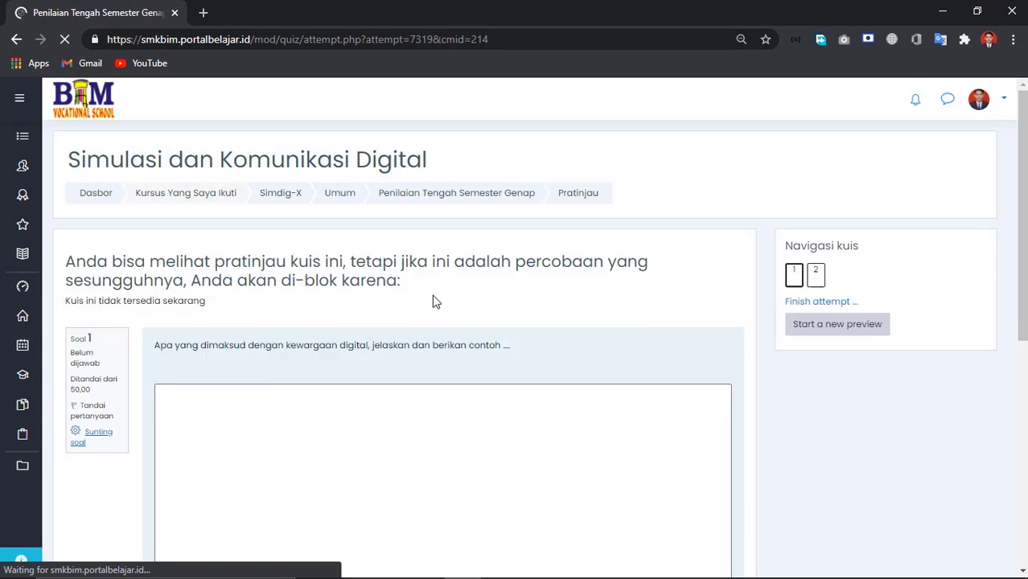
scroll(519, 314, "down", 3)
scroll(438, 317, "up", 1)
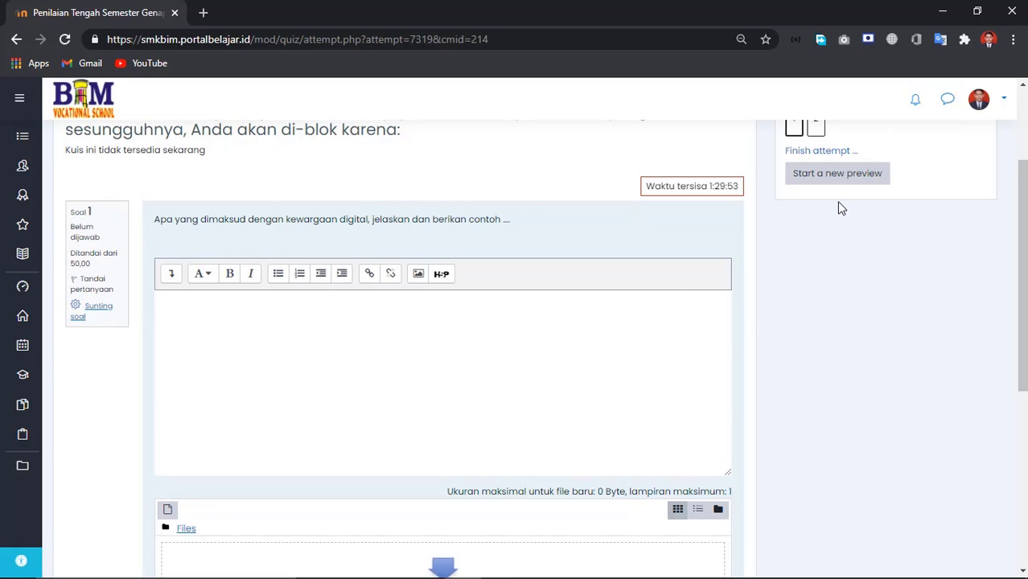
scroll(839, 207, "up", 2)
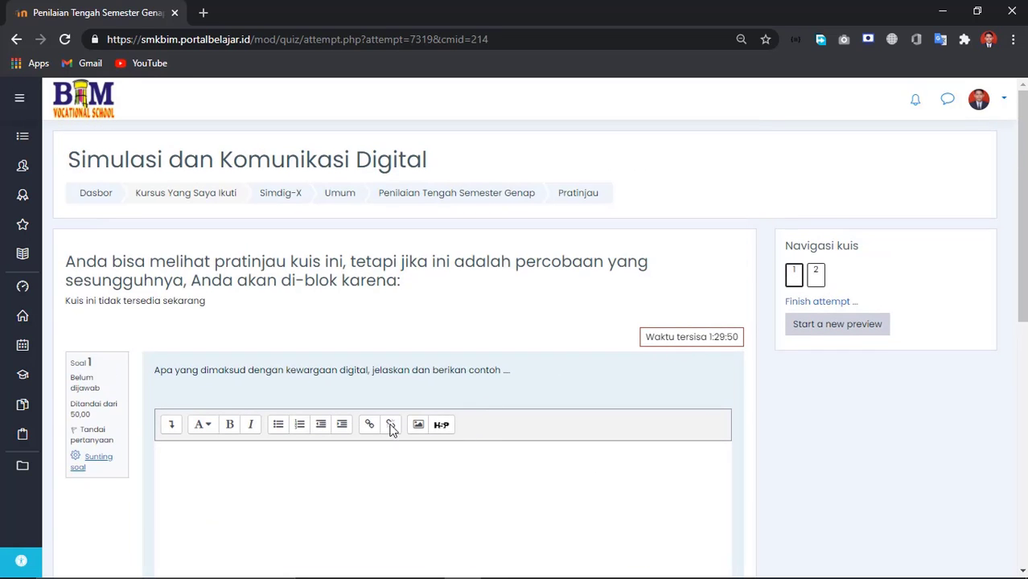
scroll(483, 438, "down", 1)
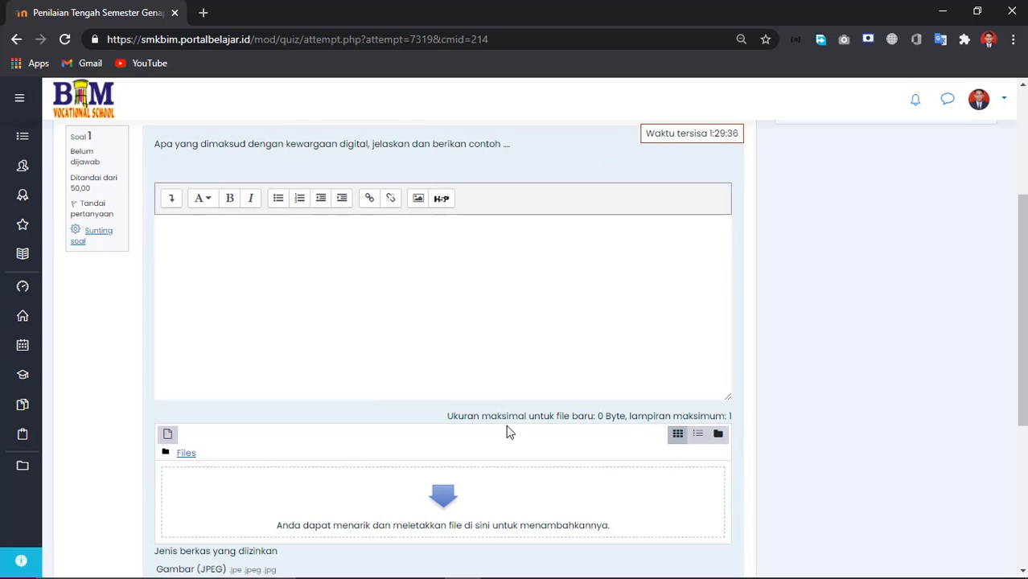
scroll(507, 429, "down", 3)
Step: Go to question 2 in the quiz preview and examine its text and answer box
left_click(672, 435)
scroll(459, 395, "down", 3)
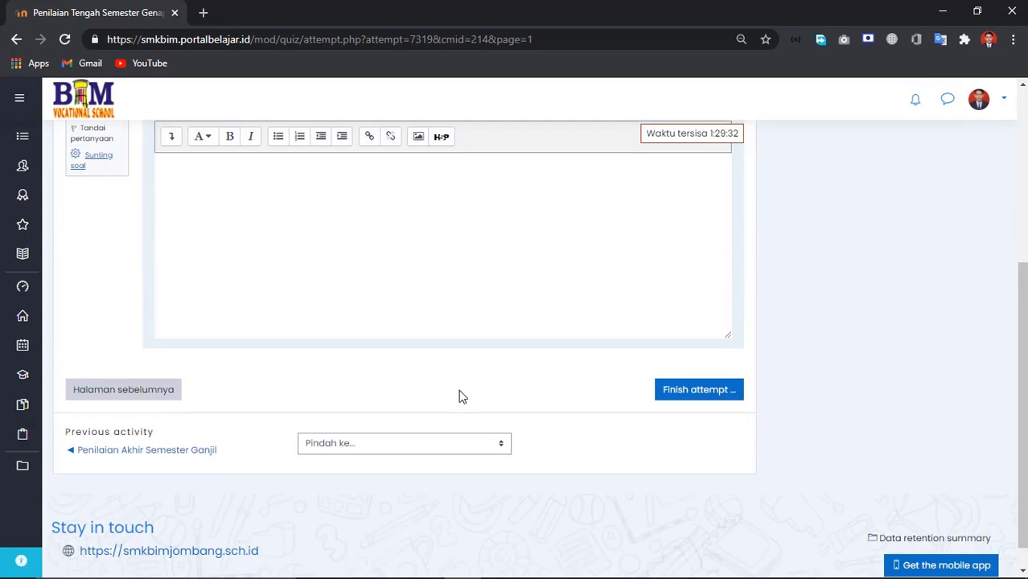
scroll(514, 379, "up", 2)
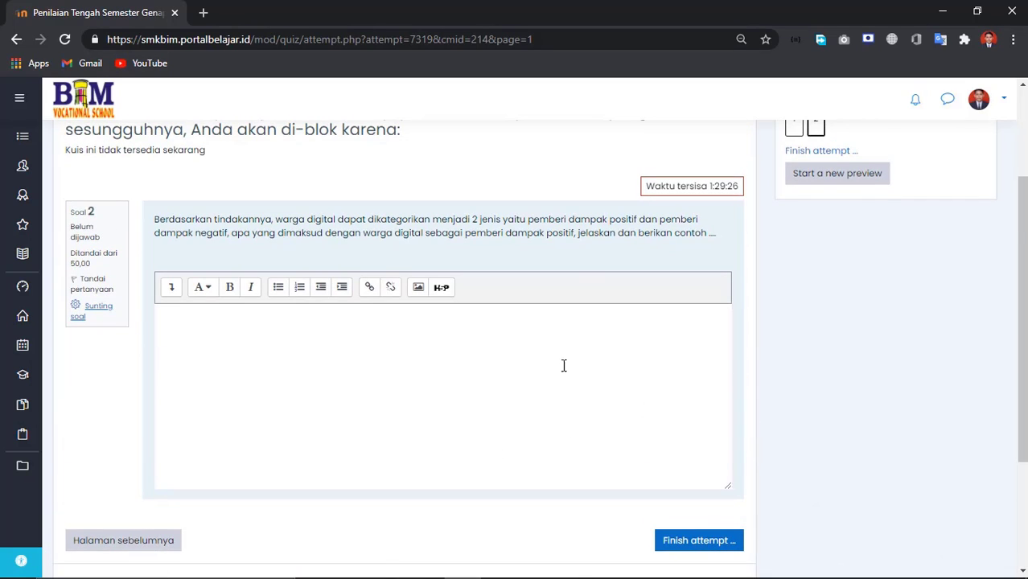
scroll(513, 395, "down", 1)
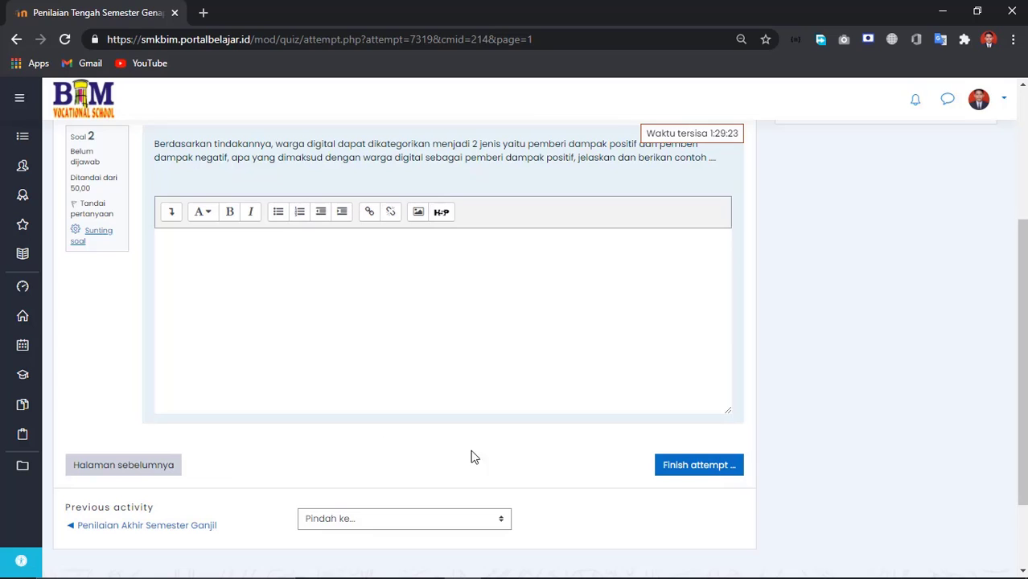
Step: Return to question 1 in the preview and examine its file upload area and allowed file types
left_click(87, 464)
scroll(390, 344, "down", 5)
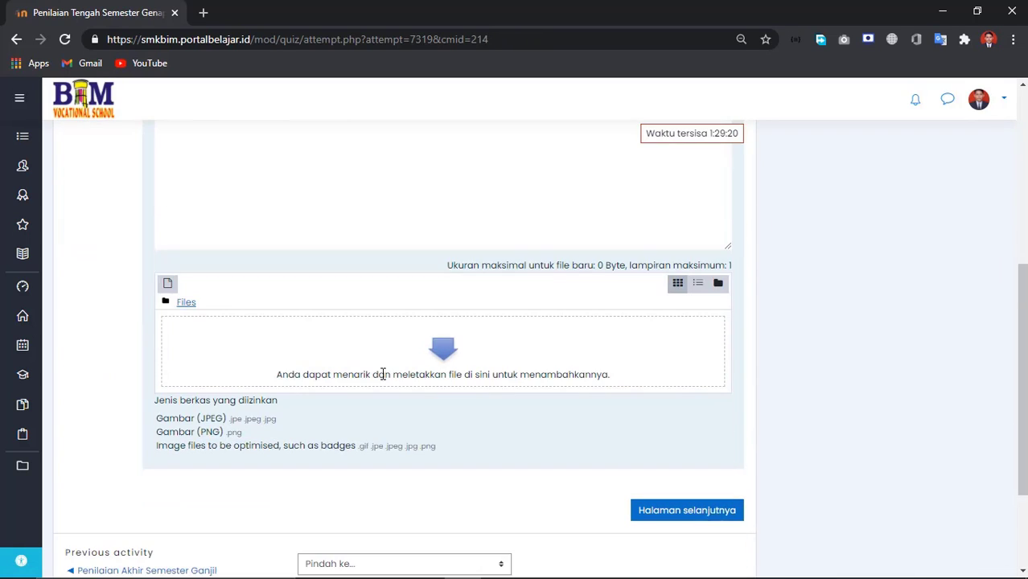
scroll(386, 362, "up", 1)
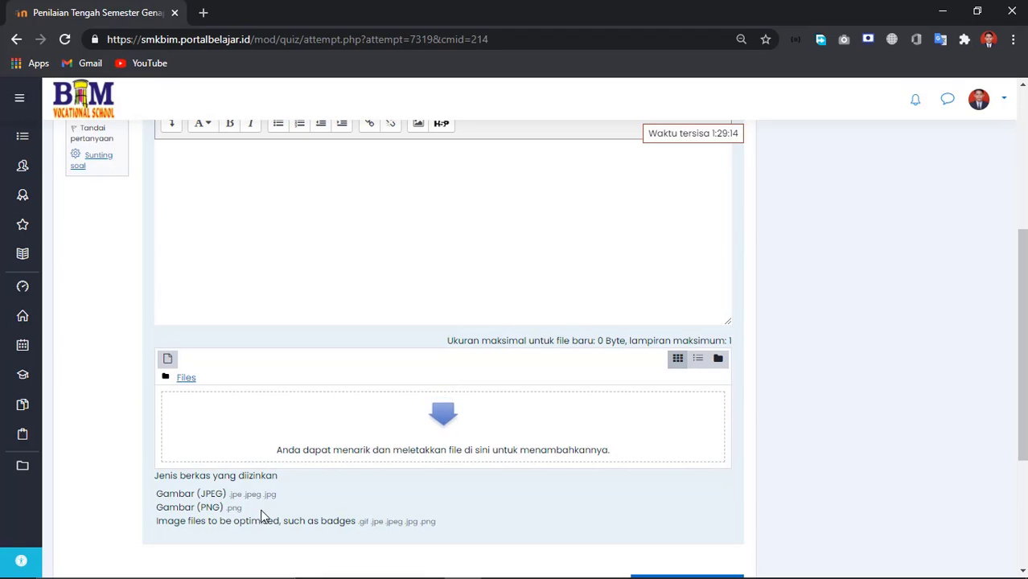
scroll(351, 446, "down", 2)
scroll(351, 446, "down", 1)
Step: Go to question 2 of the preview once more, and return to the quiz's overview page
left_click(664, 436)
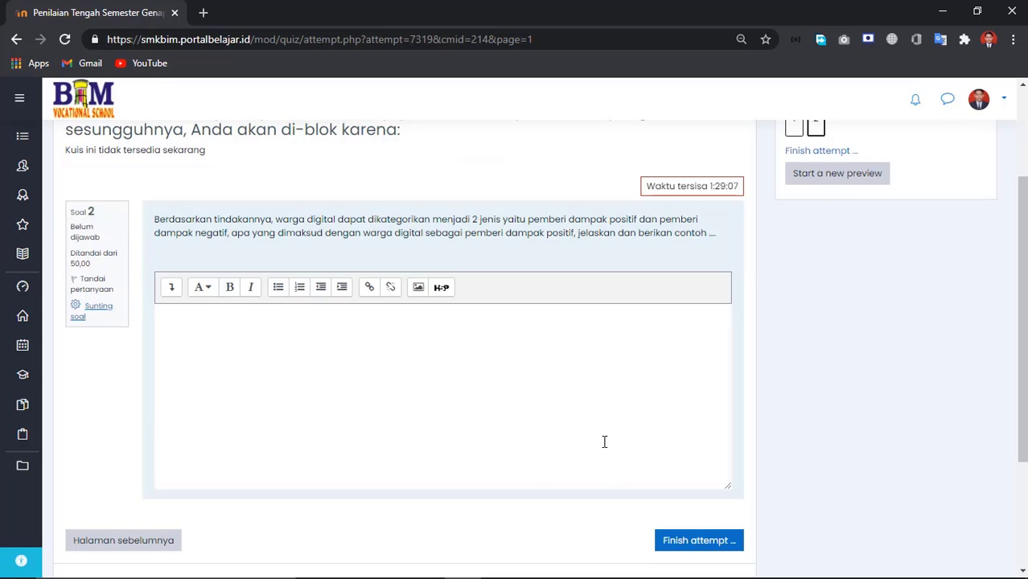
scroll(605, 442, "up", 2)
left_click(395, 200)
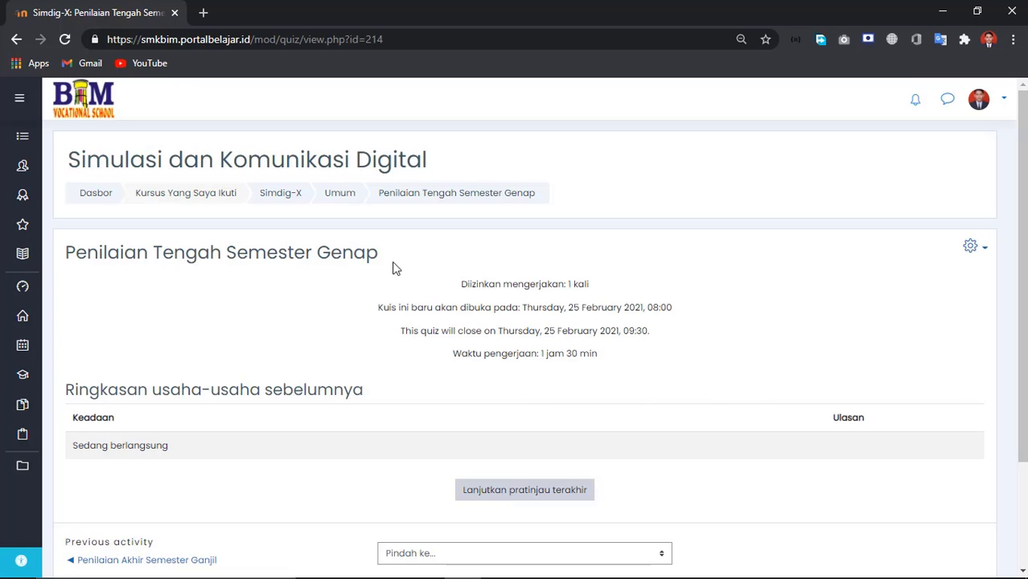
Step: Open the course's participants list (Peserta) and browse the cohorts available for enrolling users
left_click(22, 172)
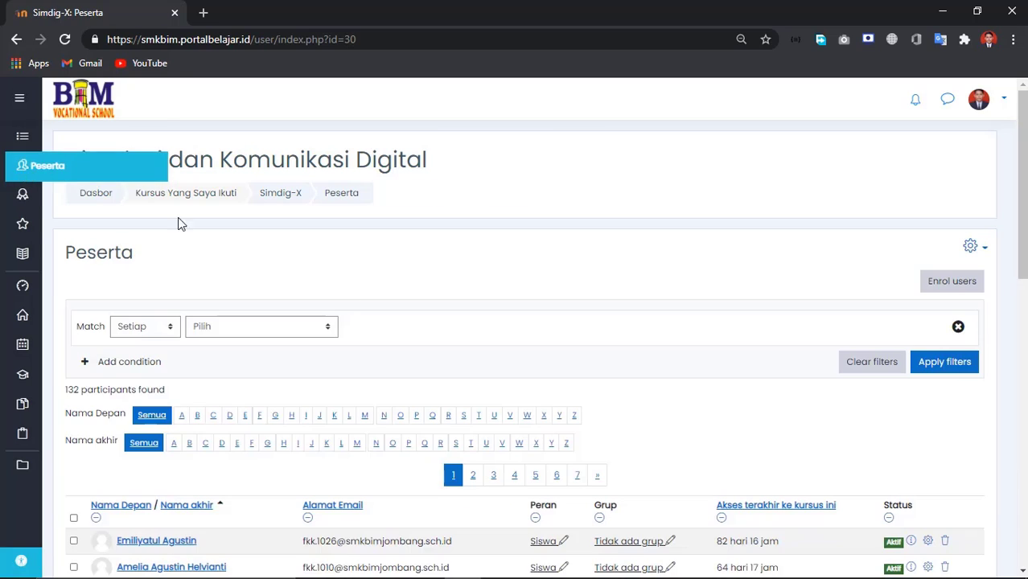
left_click(950, 291)
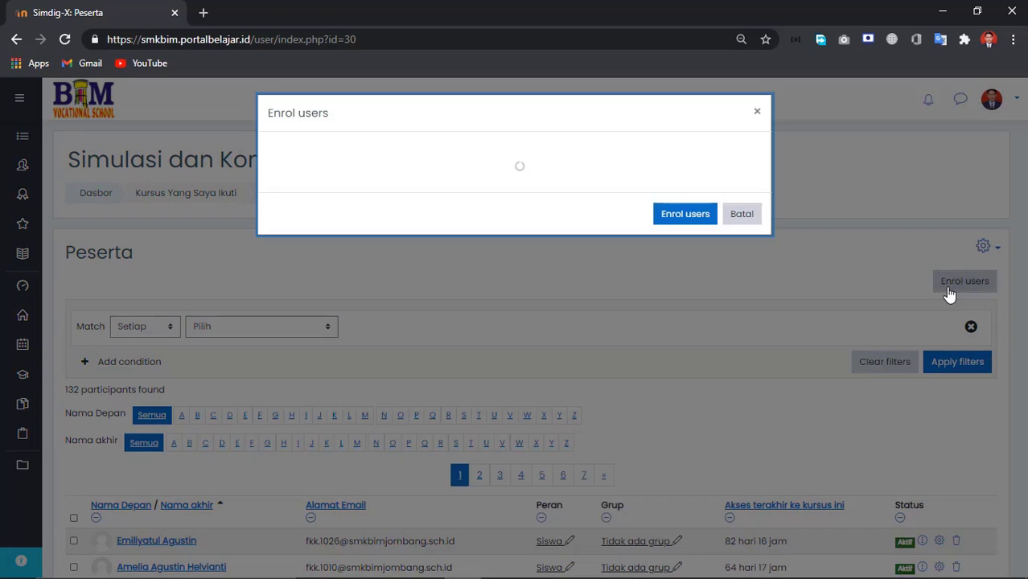
left_click(525, 267)
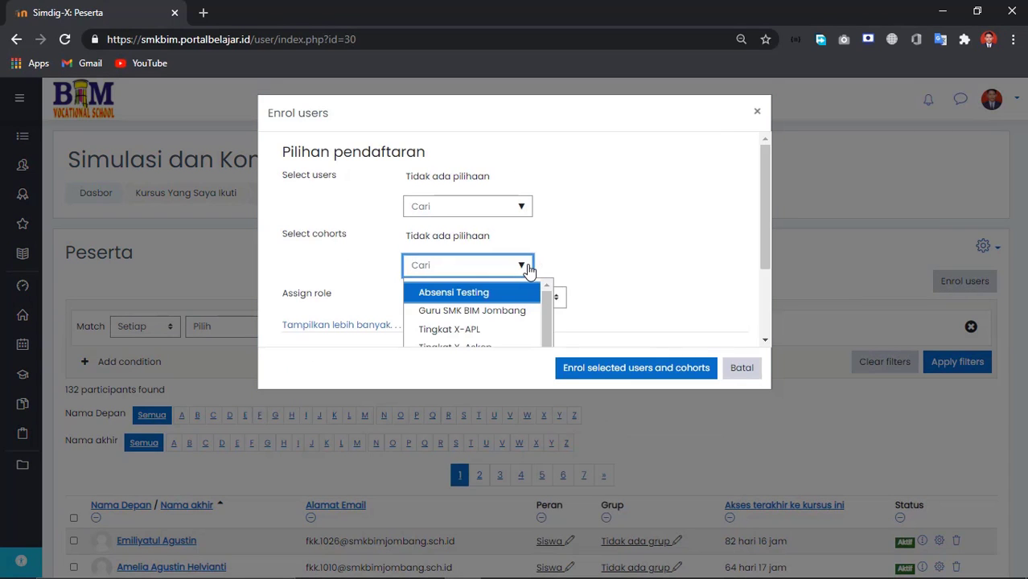
scroll(514, 299, "down", 3)
scroll(508, 307, "up", 4)
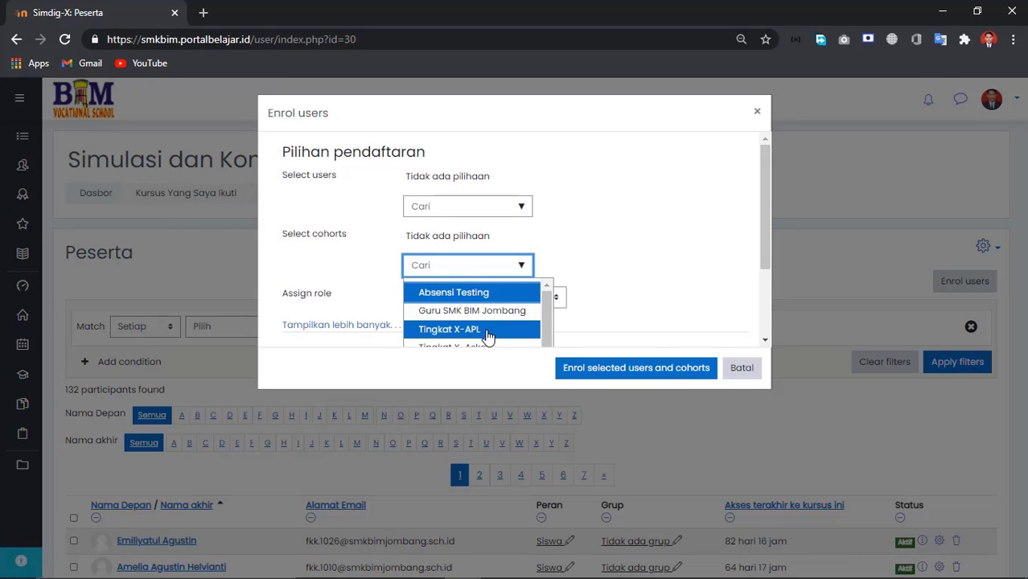
Step: Select the cohorts Tingkat X-APL, X-Askep, X-FKK, X-FKK 2, X-FKK-1, X-FKK-2 and X-TLM for enrolment, and cancel the enrolment
left_click(487, 337)
left_click(489, 336)
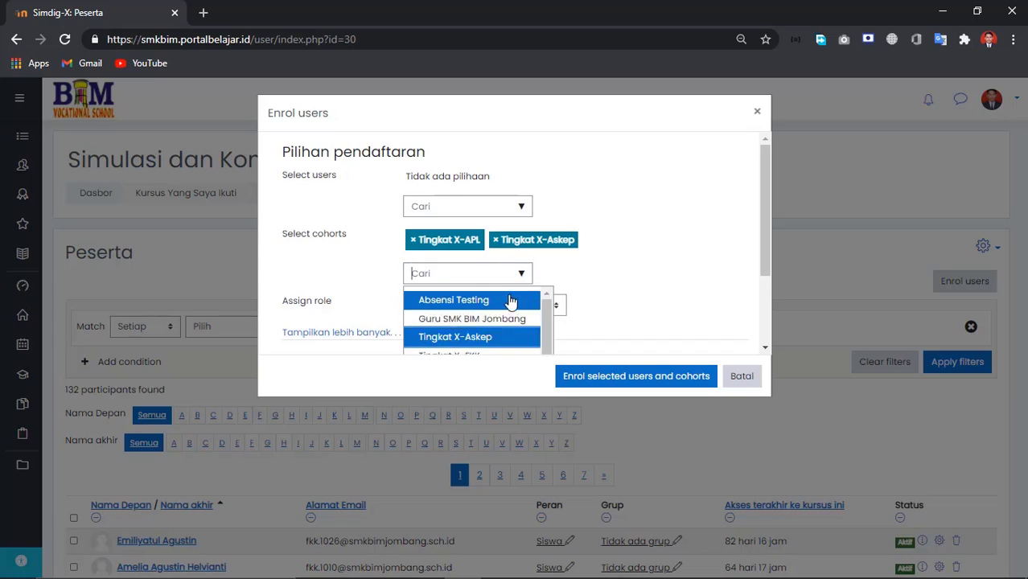
left_click(490, 336)
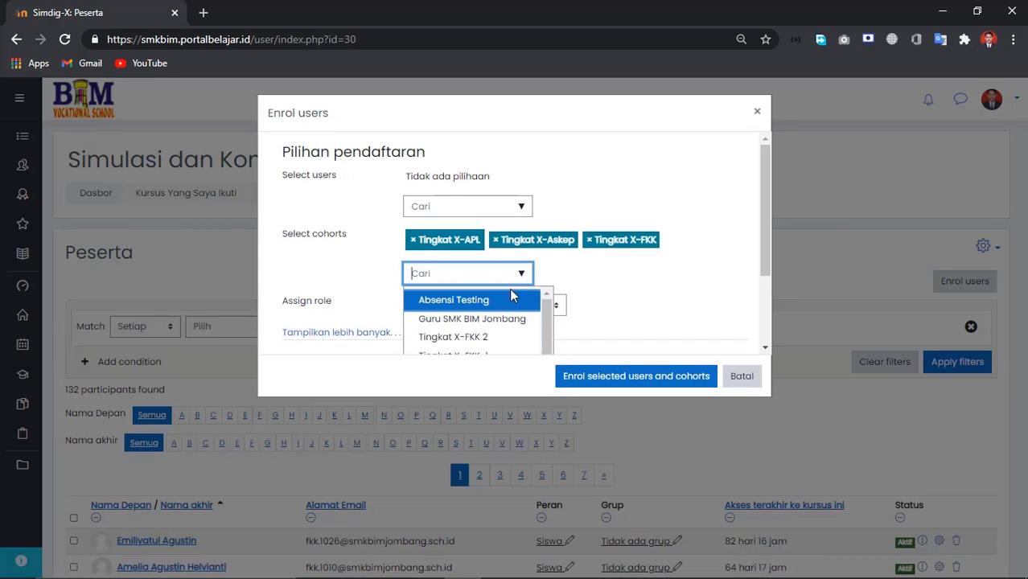
left_click(497, 336)
left_click(496, 369)
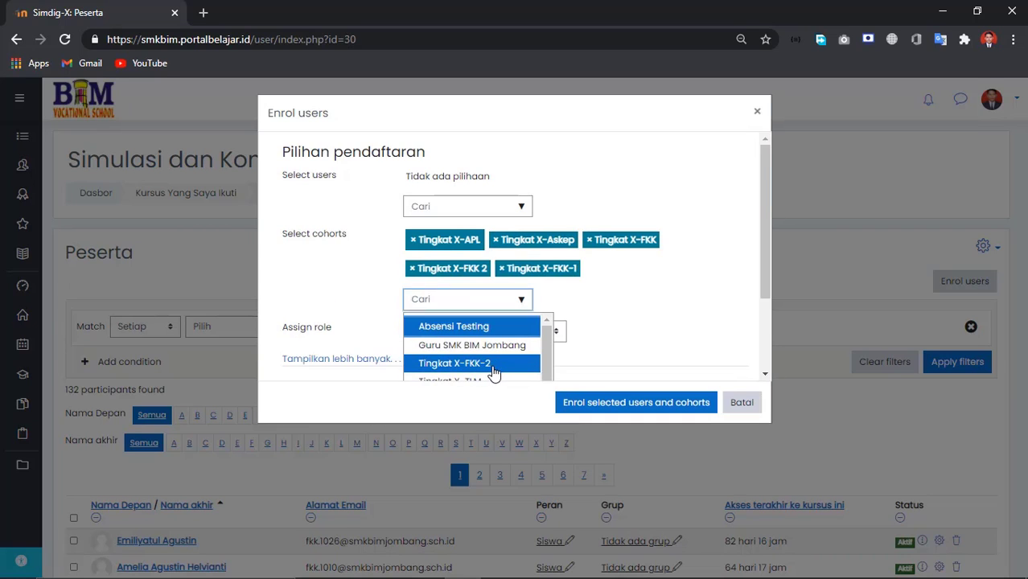
left_click(492, 369)
left_click(492, 369)
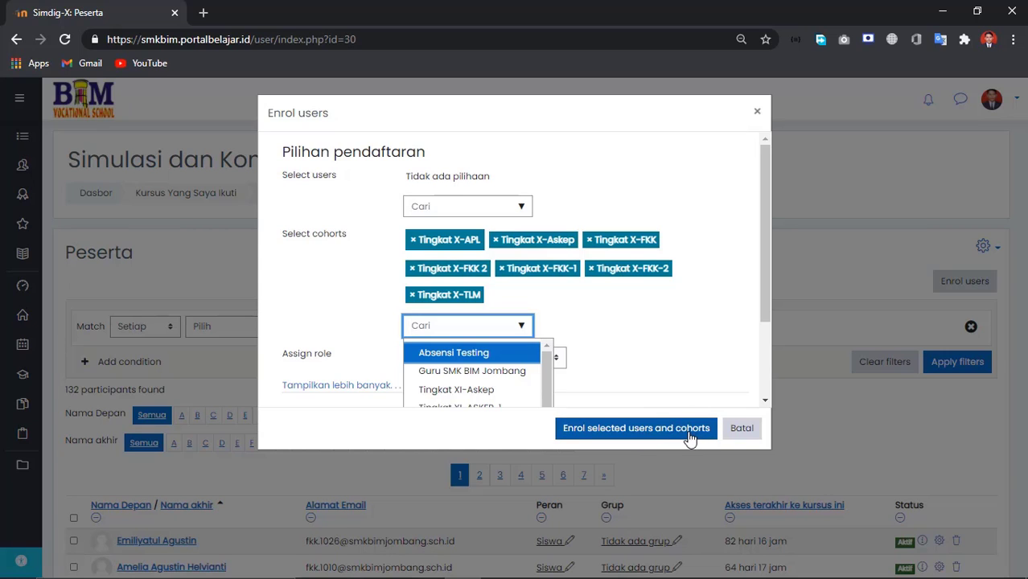
left_click(736, 436)
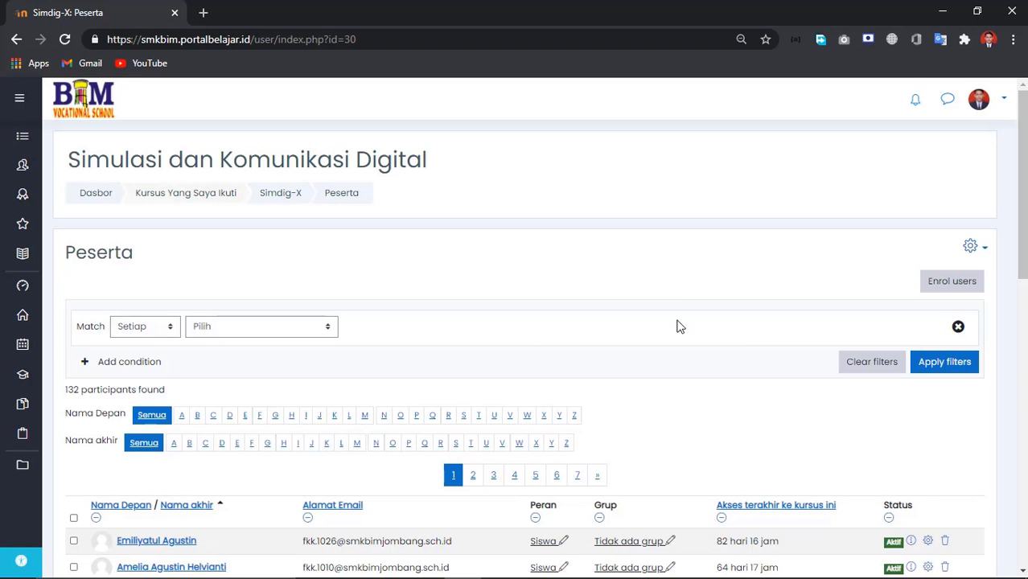